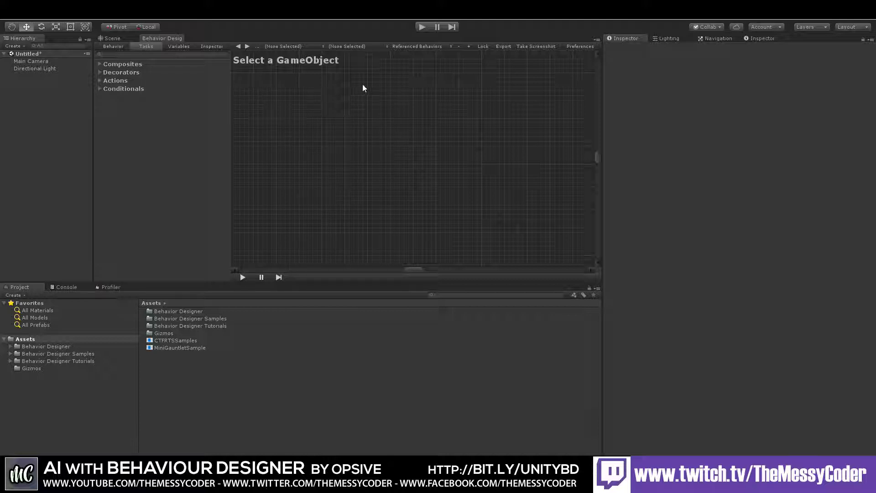
Create an empty GameObject in the scene and name it MyThingy
right_click(22, 80)
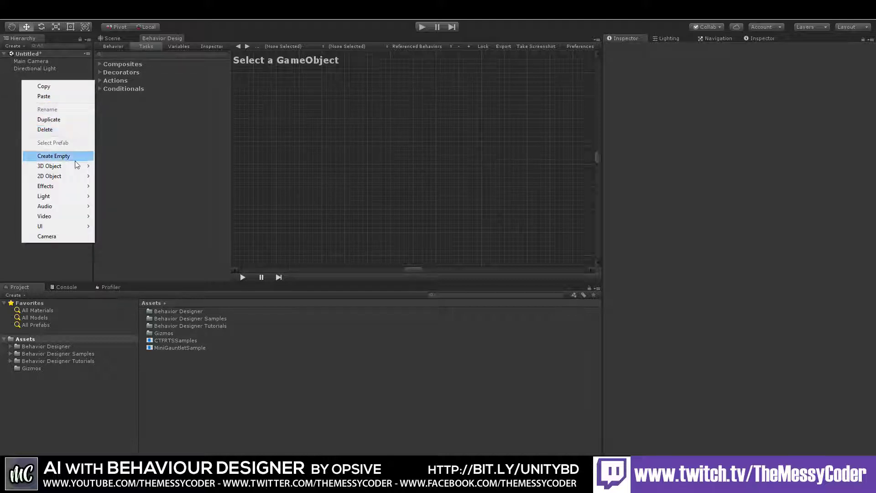
click(76, 159)
click(34, 76)
text(MyThingy)
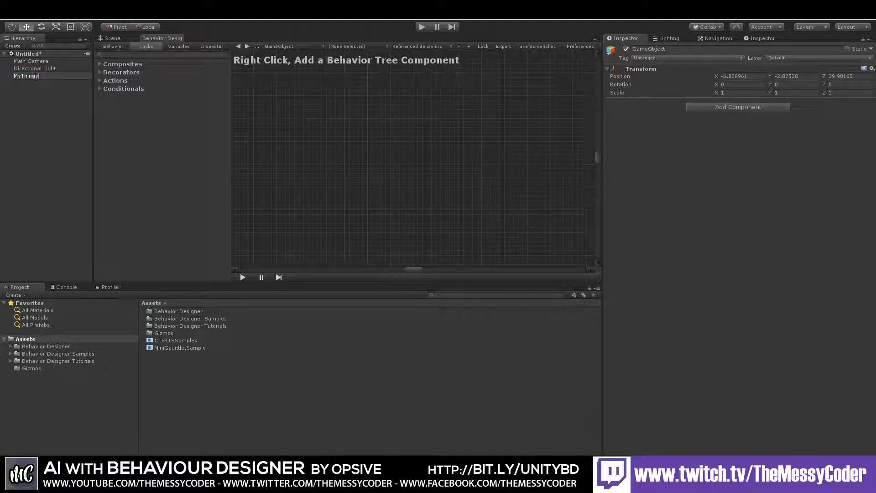
key(Return)
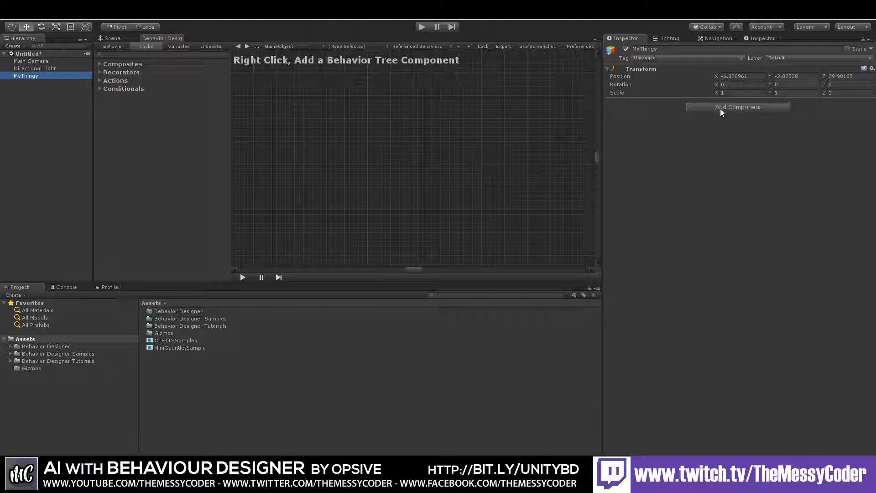
Add a Behavior Tree component to MyThingy and set its behavior name to MyThingBehaviour
click(721, 108)
text(behavior)
click(729, 151)
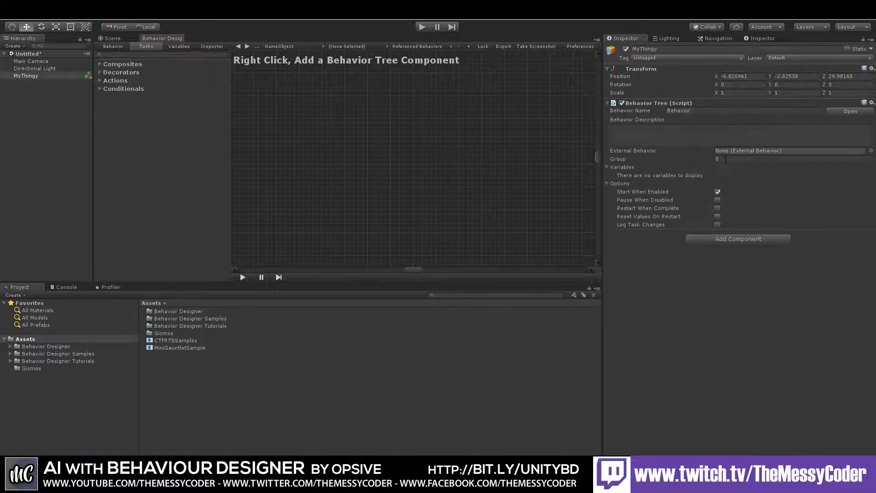
click(698, 110)
text(MyThingBehaviour)
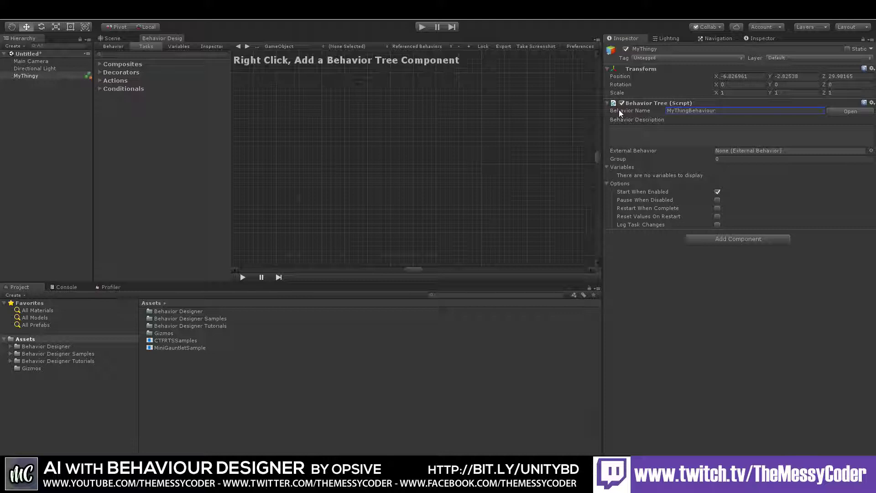
Open MyThingBehaviour in the Behavior Designer and close the welcome window with Show at Startup disabled
click(837, 111)
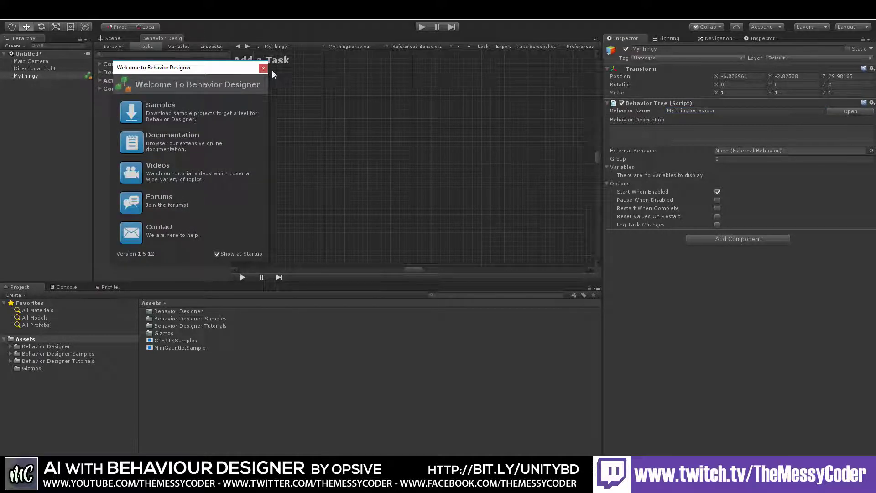
click(239, 253)
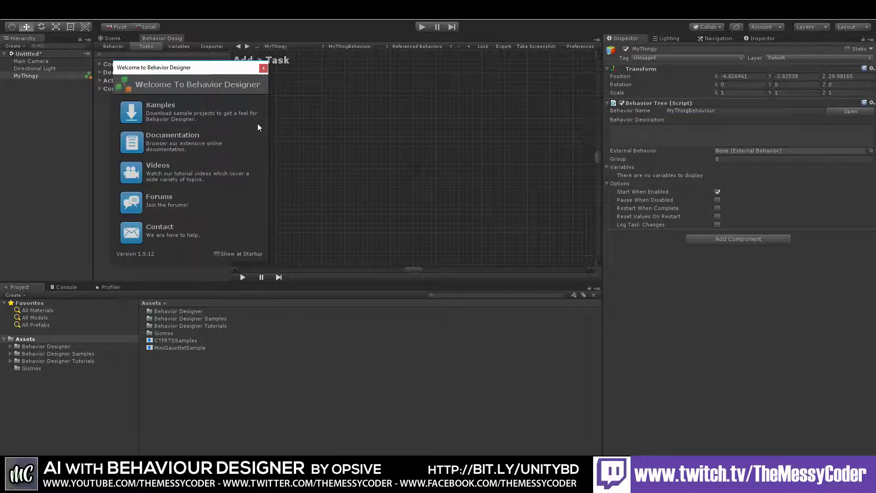
click(263, 69)
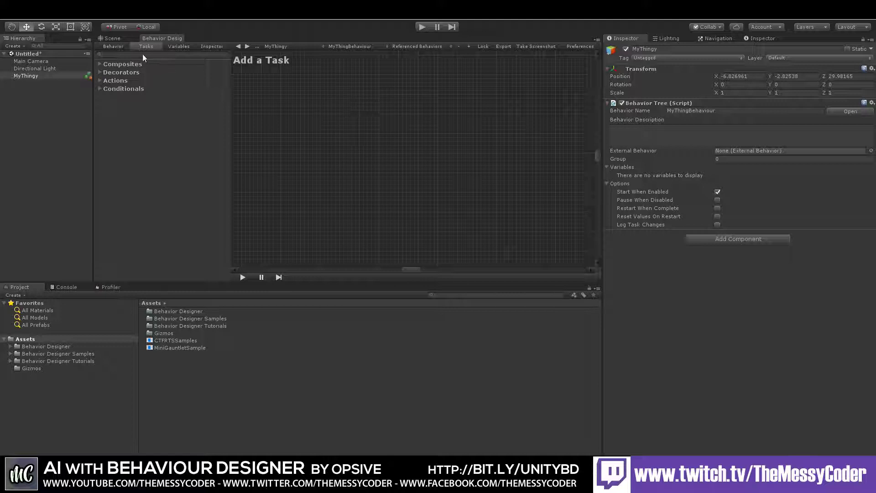
Search the tasks for random, add a Random Int action to the tree and place it below and left of Entry
text(random)
click(101, 64)
click(99, 89)
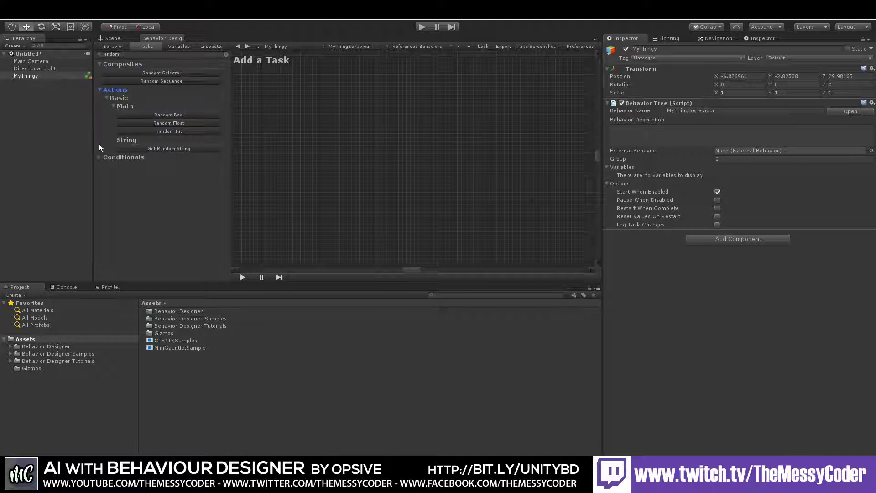
click(100, 157)
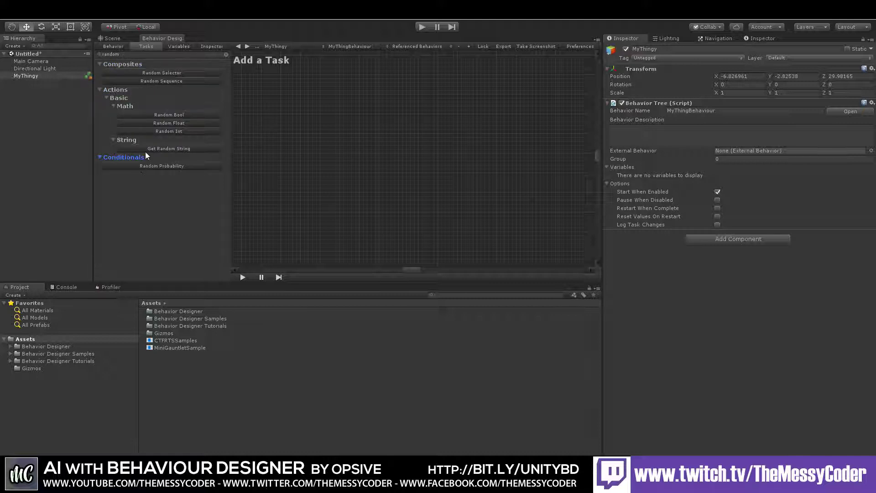
click(181, 130)
drag(410, 131, 346, 132)
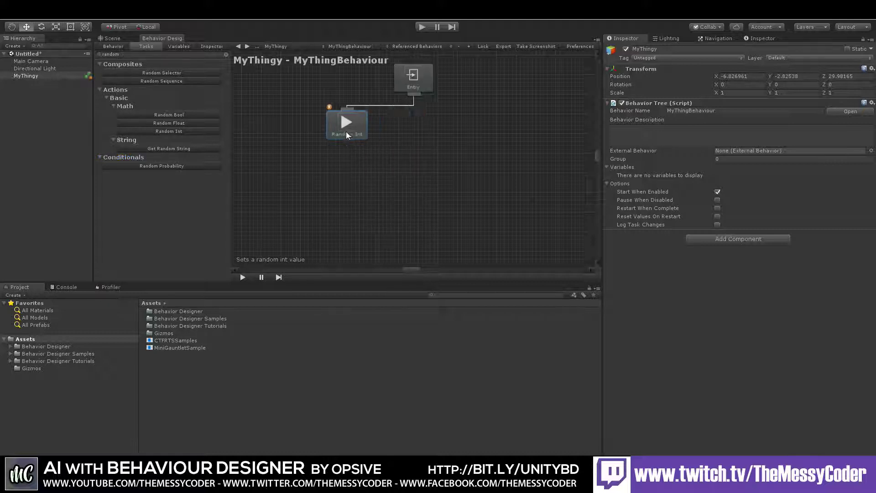
Add a behavior variable of type Int named RandomInt
click(179, 48)
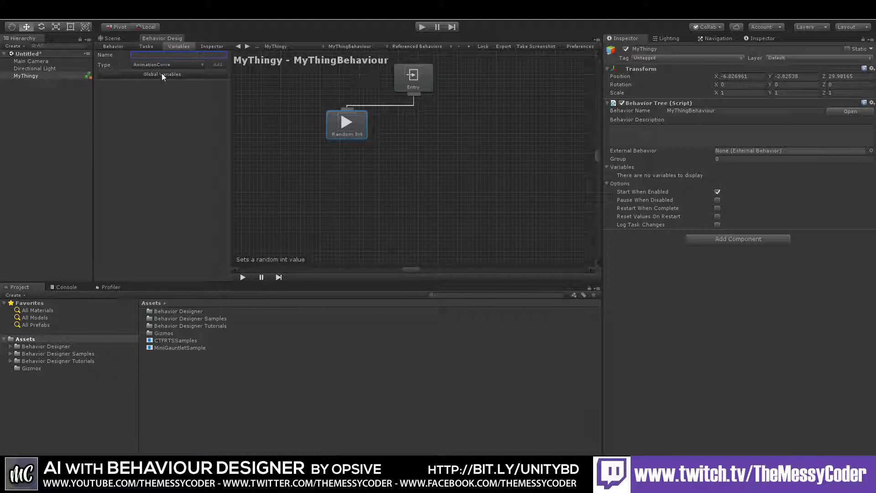
click(168, 64)
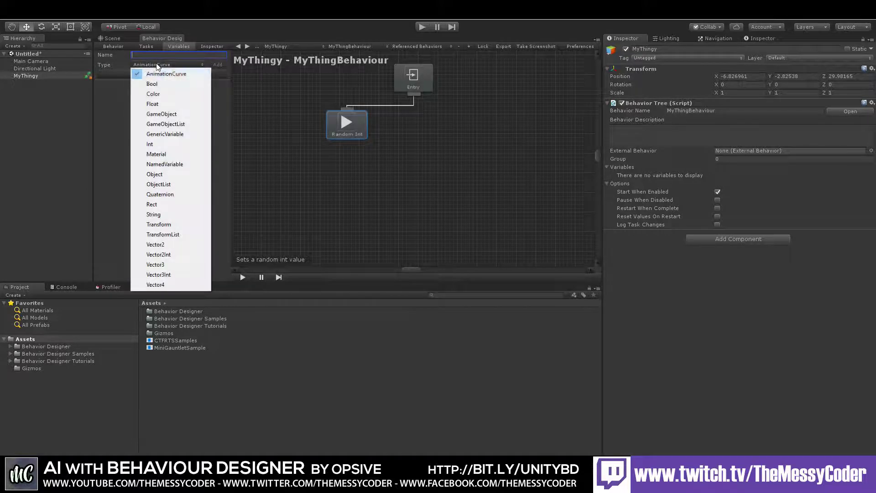
click(153, 142)
click(149, 54)
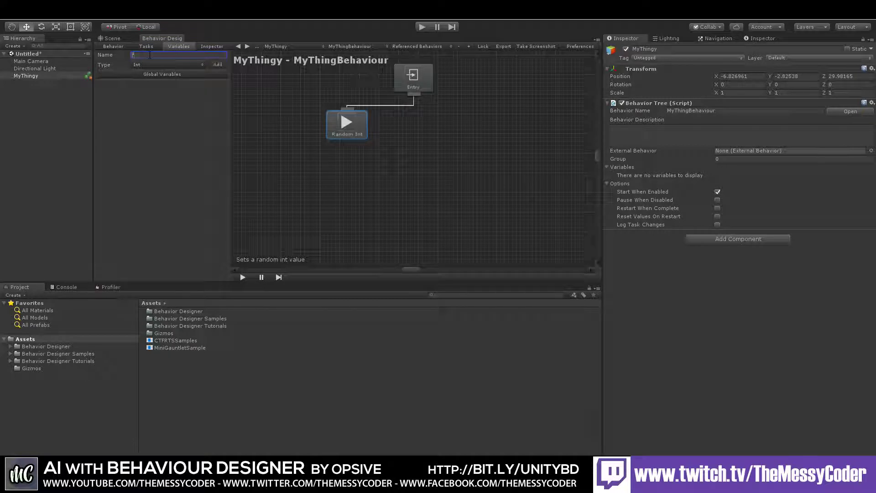
text(RandomInt)
click(214, 65)
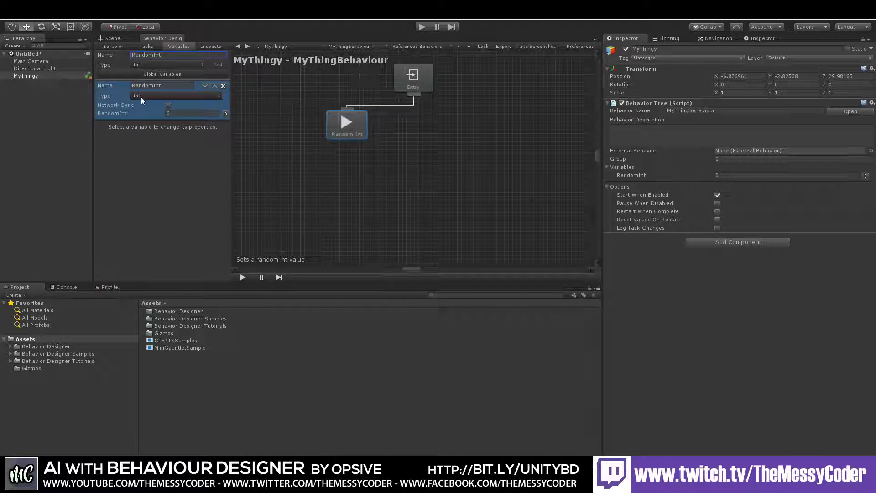
Set the Random Int task's Min to 1 and Max to 50, and store its result in the RandomInt variable
click(349, 123)
click(209, 46)
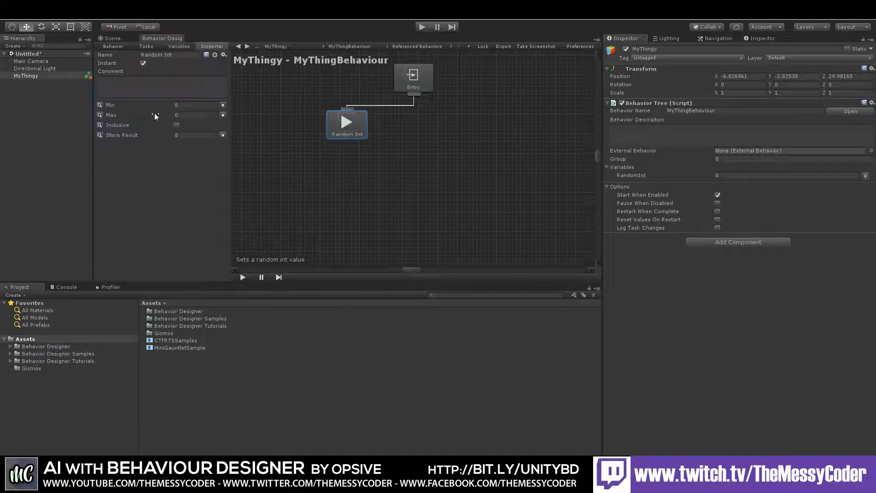
click(182, 105)
text(1)
click(180, 116)
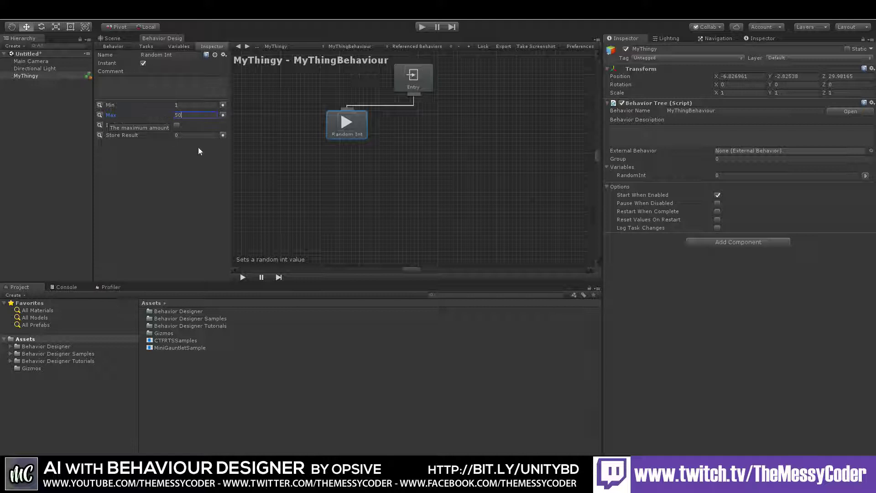
click(223, 136)
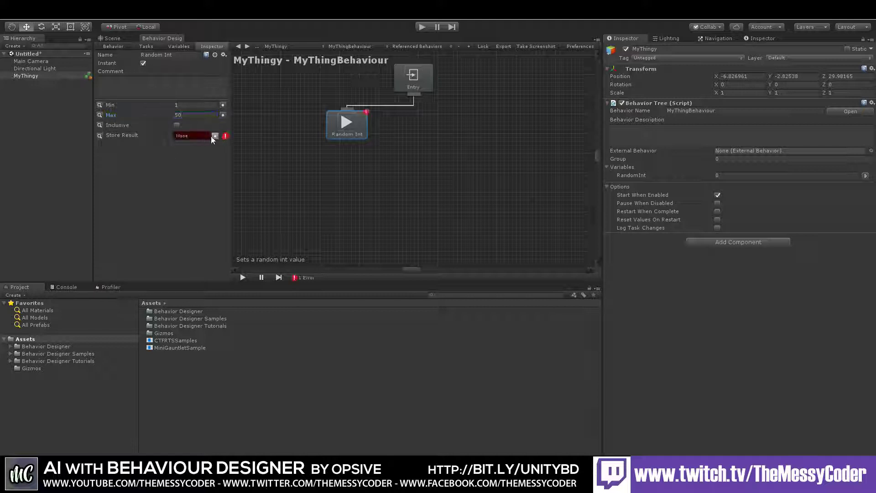
click(198, 136)
click(199, 155)
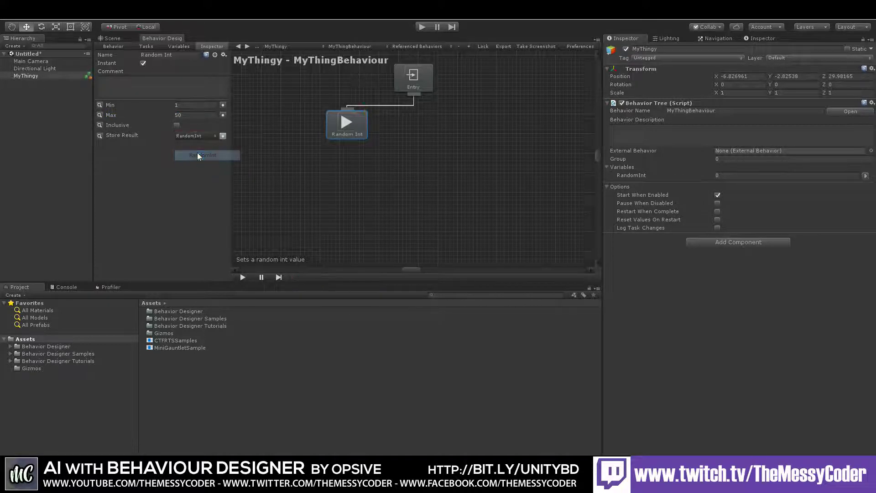
click(287, 153)
click(357, 126)
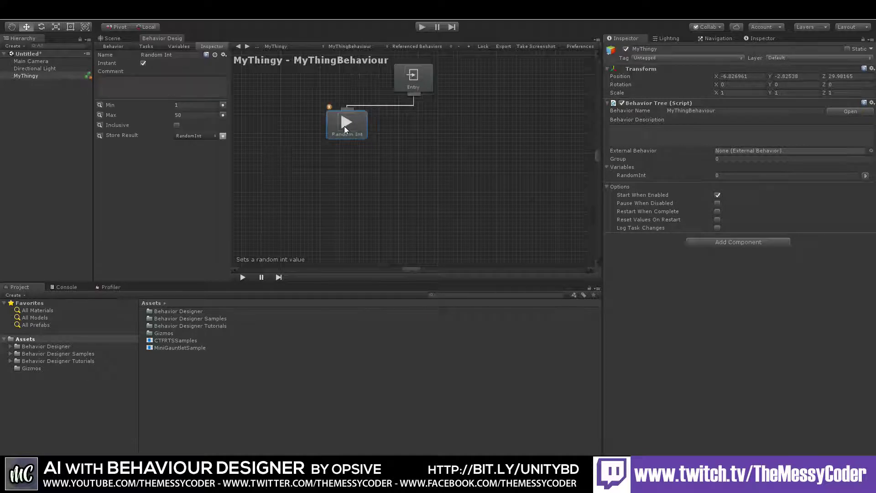
Run the scene with the behavior's variables shown to check the RandomInt value, and stop play mode
click(179, 47)
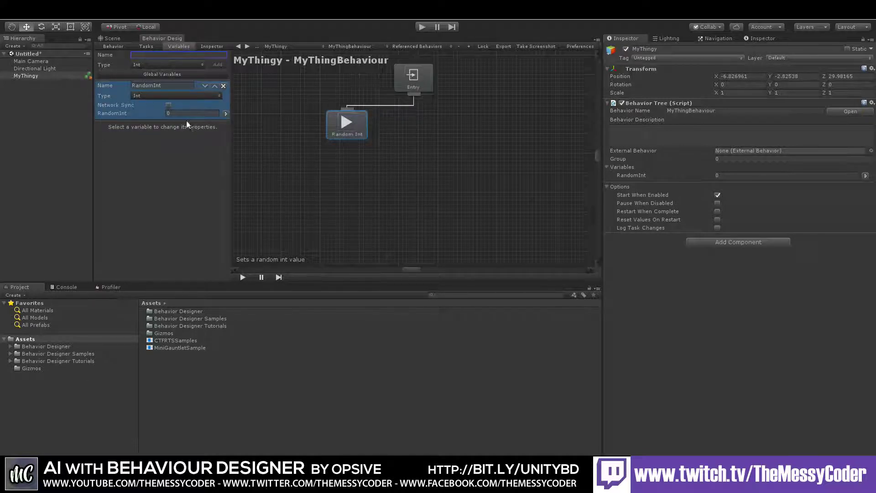
click(423, 26)
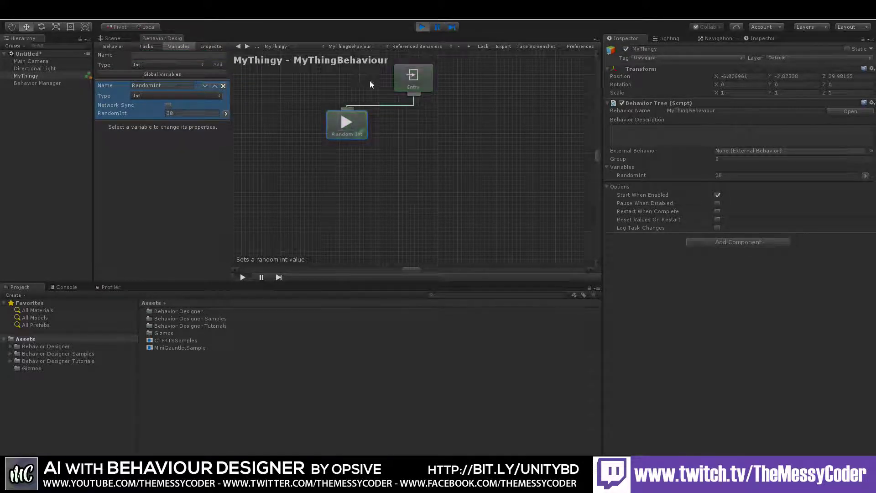
click(423, 27)
Search the tasks for Log, add a Log Value action and place it beside the Random Int task
drag(341, 134, 299, 133)
click(146, 46)
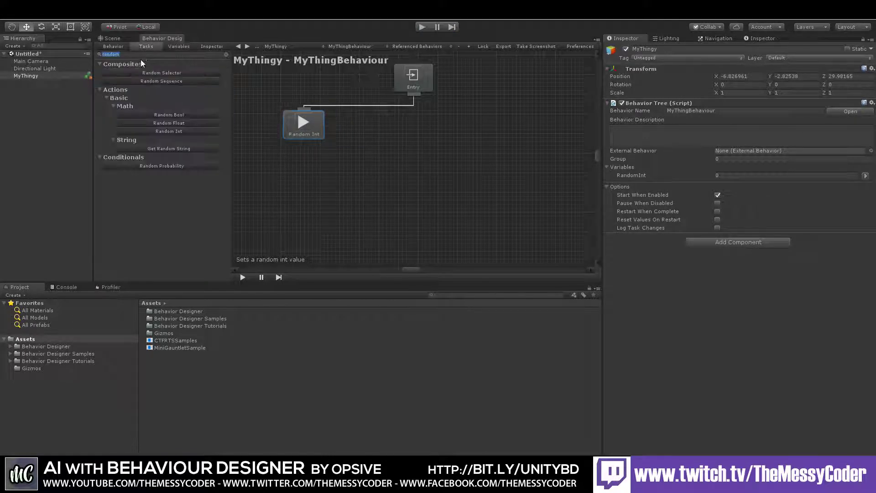
text(Log)
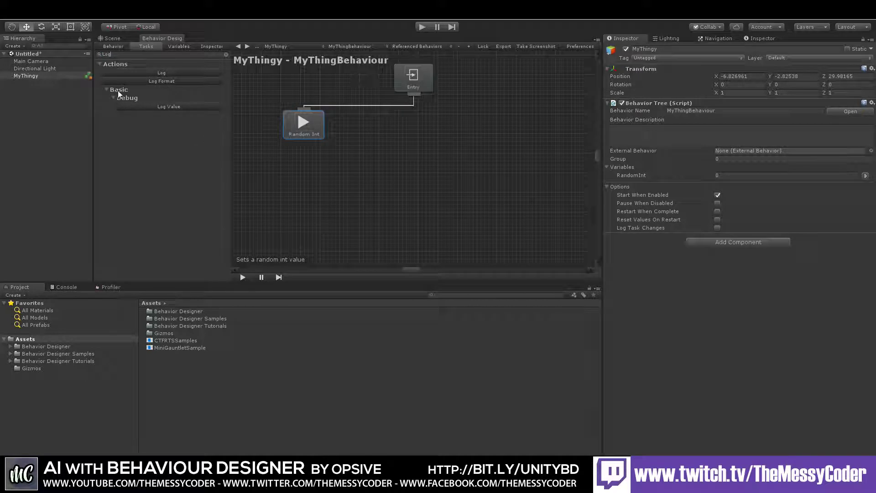
click(165, 107)
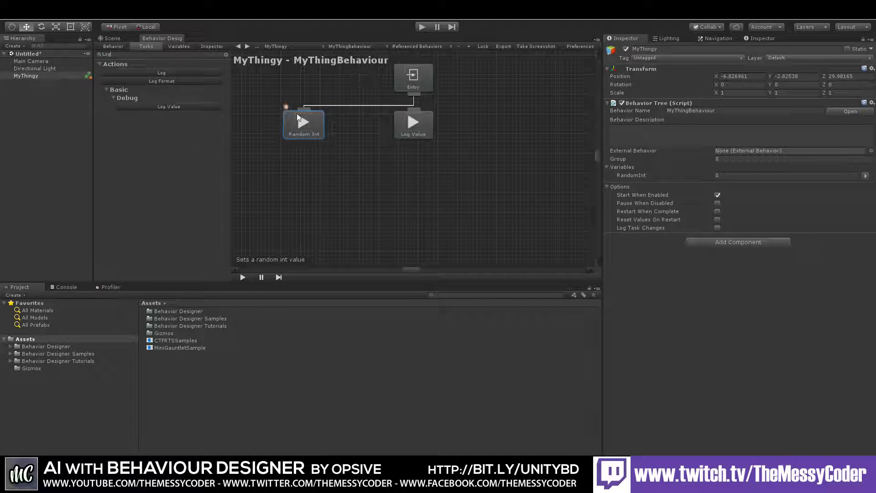
drag(412, 124, 365, 123)
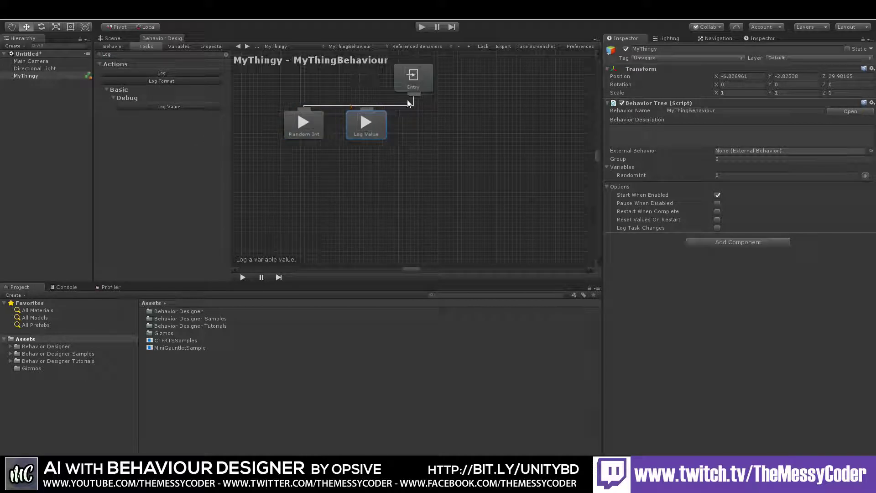
Try to connect the Entry node directly to both the Log Value and Random Int tasks
drag(403, 100, 358, 142)
drag(307, 118, 345, 144)
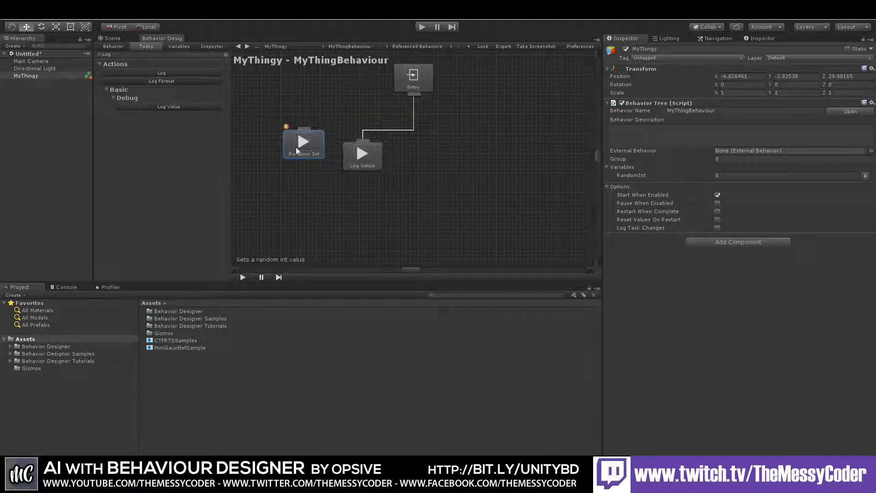
click(300, 156)
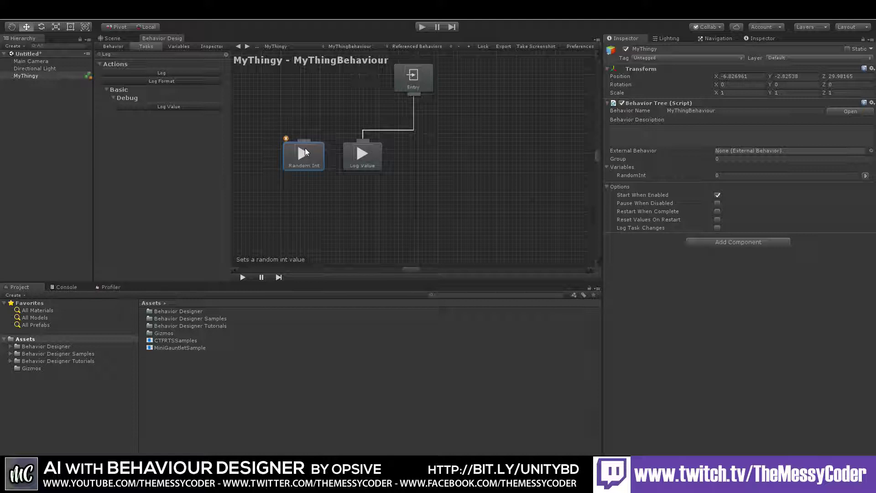
click(296, 109)
drag(413, 95, 304, 145)
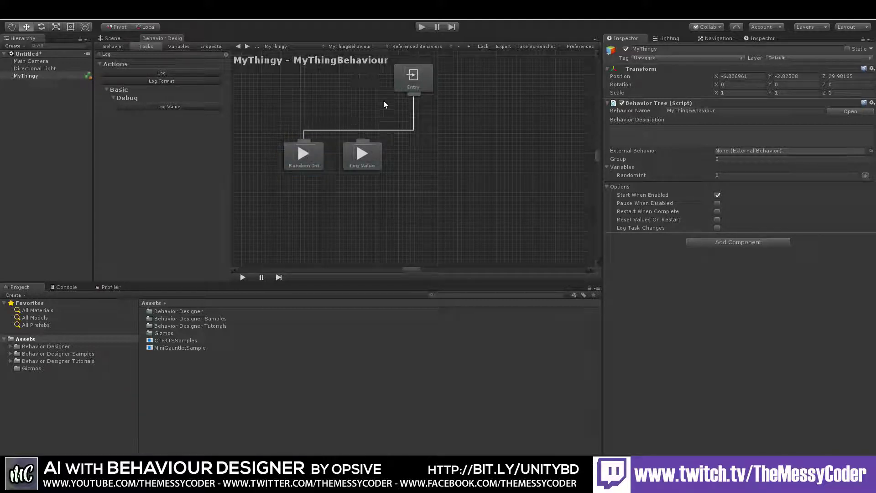
drag(398, 116, 355, 159)
Add a Sequence composite task to the tree and move it clear of the Log Value task
right_click(414, 149)
mouse_move(460, 156)
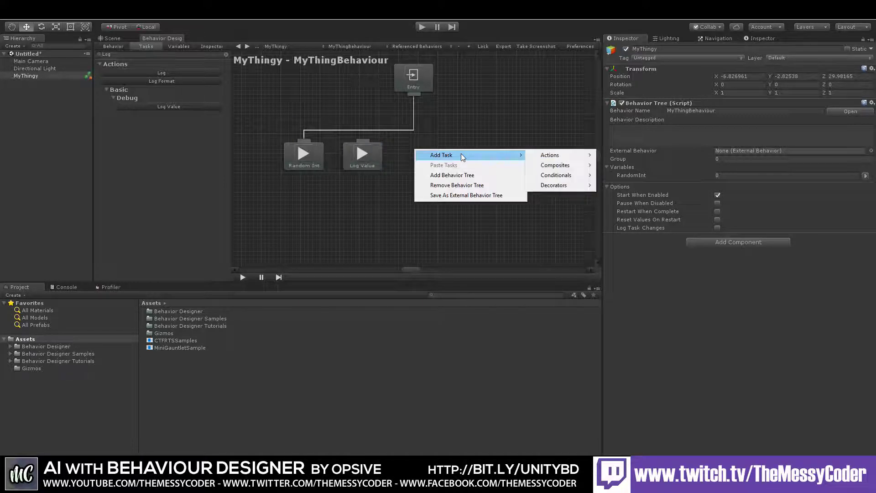
mouse_move(573, 167)
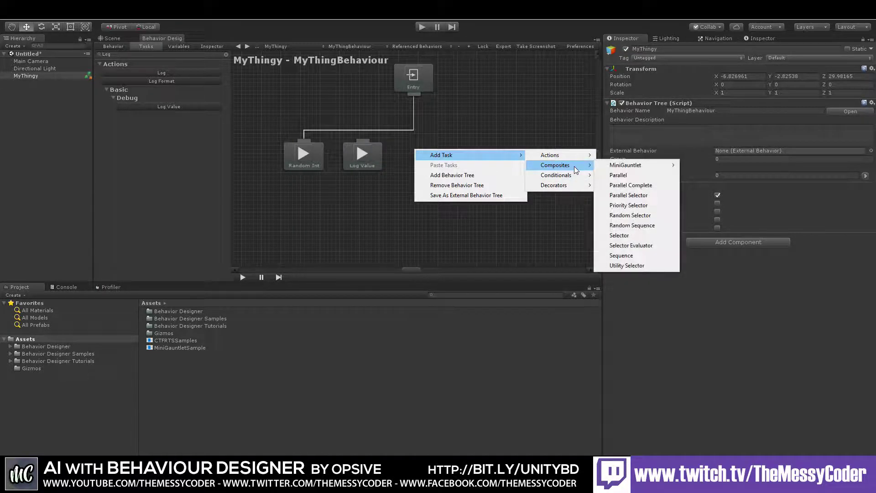
click(637, 255)
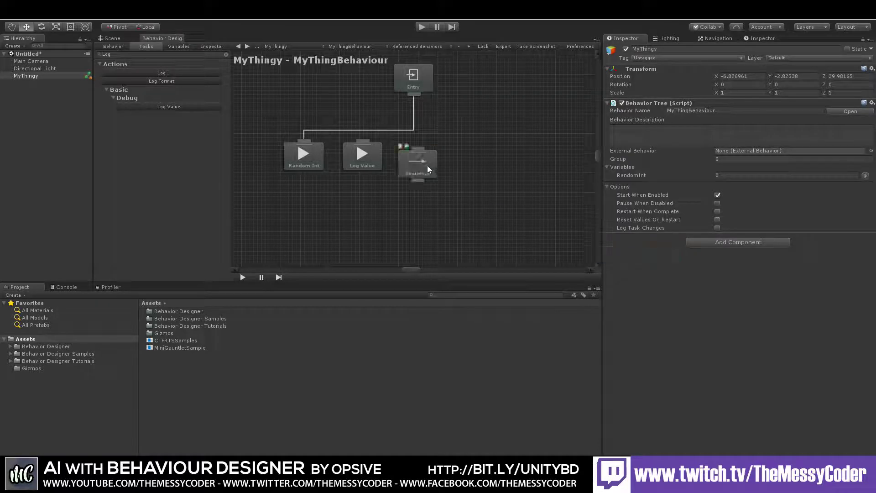
drag(429, 151, 459, 131)
Connect Entry to Sequence and Sequence to Random Int and Log Value, aligning the two actions side by side below it
drag(410, 95, 299, 170)
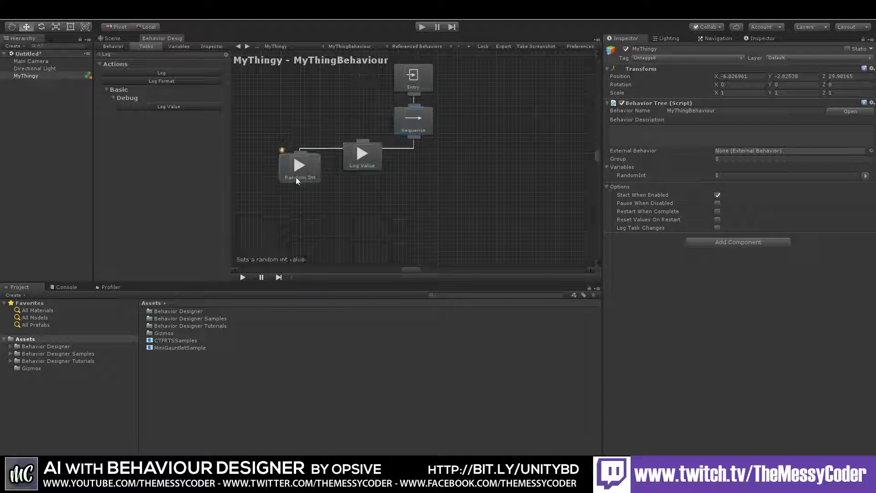
drag(366, 163, 386, 182)
drag(414, 137, 355, 179)
drag(295, 166, 295, 173)
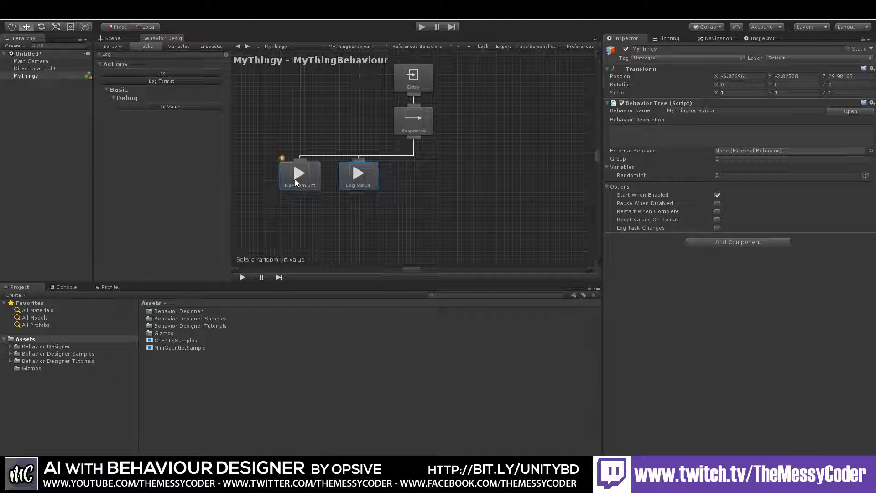
Set the Log Value task's variable type to Int and bind its value to the RandomInt variable
click(358, 174)
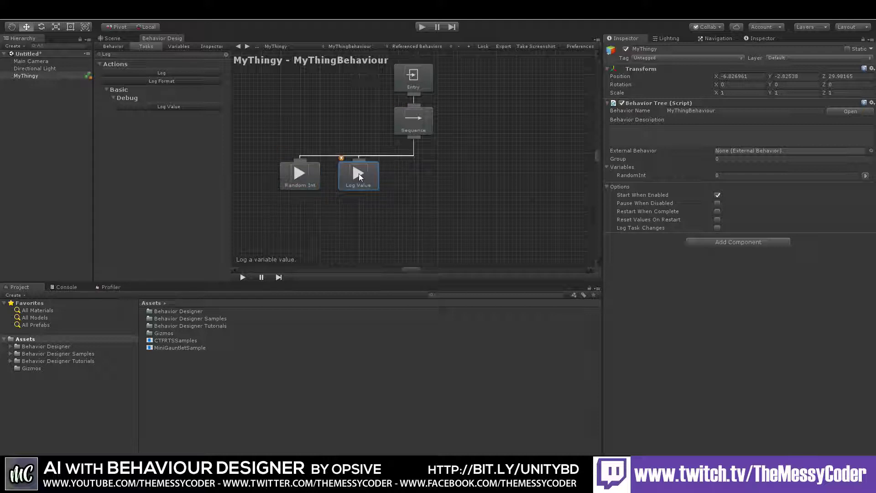
click(210, 46)
click(200, 113)
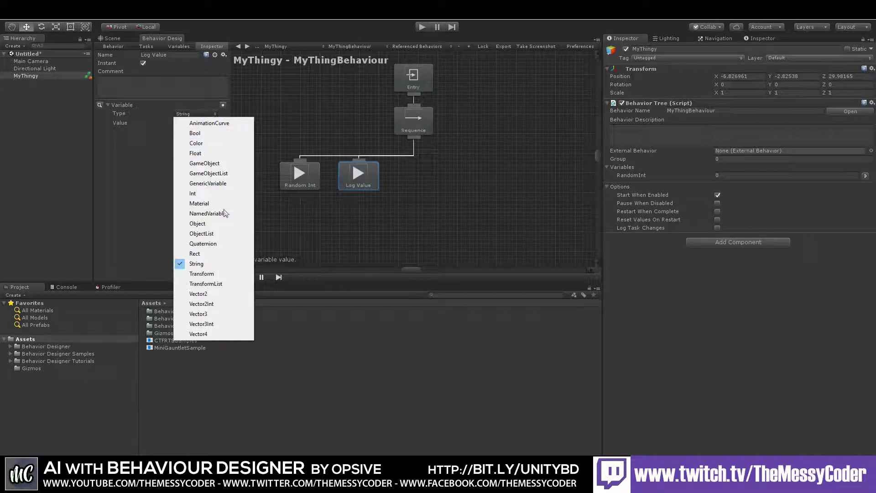
click(131, 142)
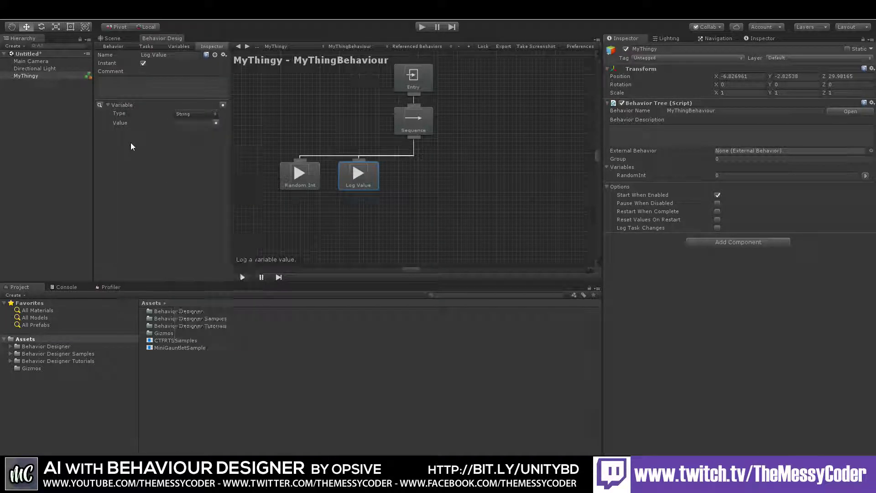
click(217, 123)
click(203, 122)
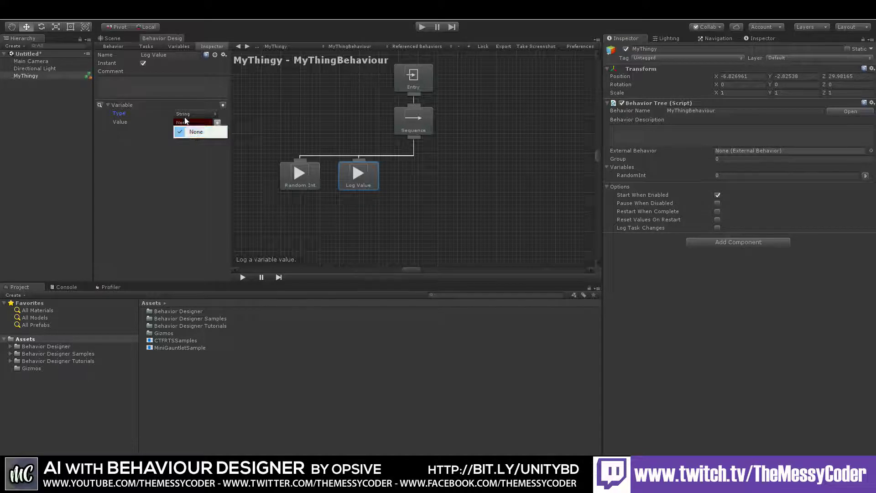
click(195, 114)
click(191, 196)
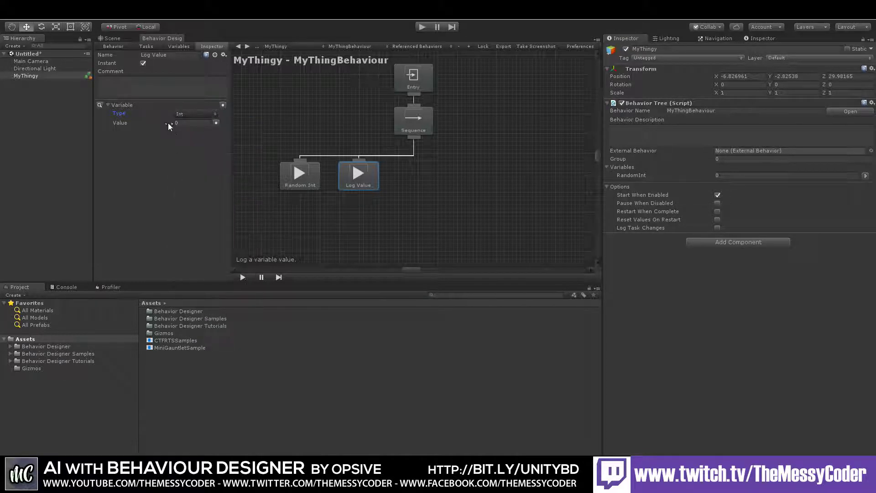
click(217, 123)
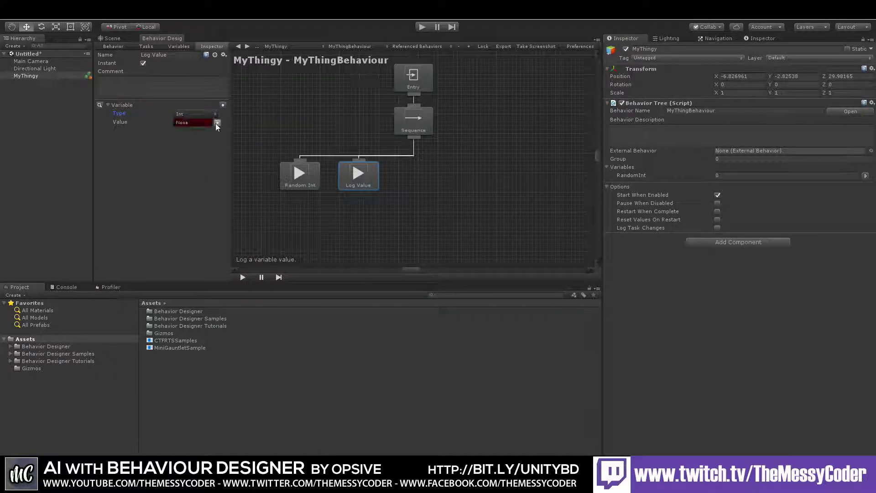
click(191, 122)
click(195, 141)
Show the Console, run the scene to test the random integer's log output, and stop play mode
click(434, 176)
click(412, 121)
click(309, 178)
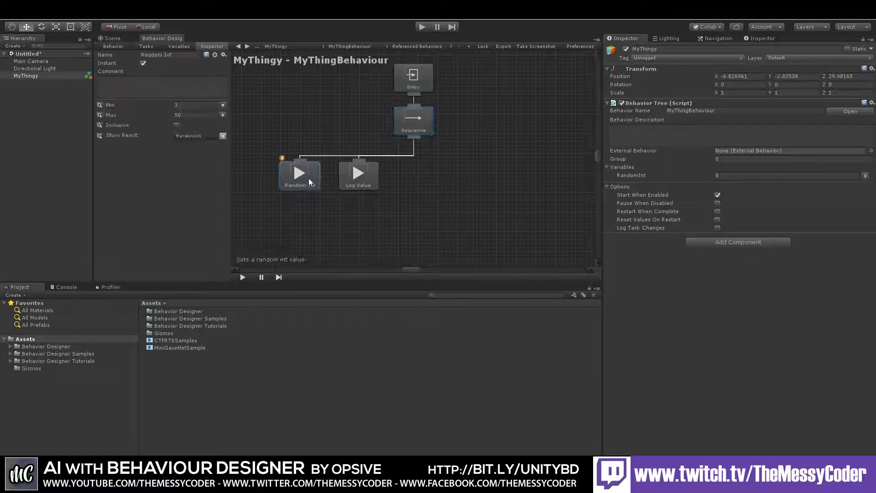
click(67, 287)
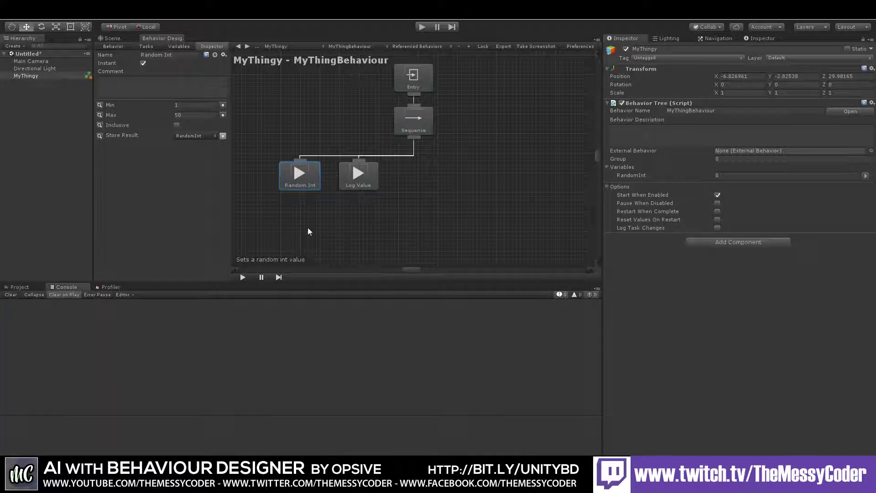
click(422, 27)
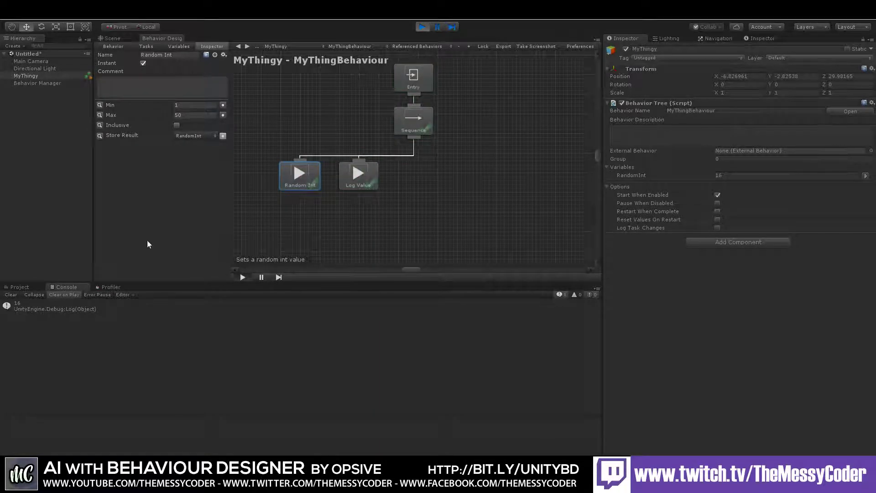
click(420, 28)
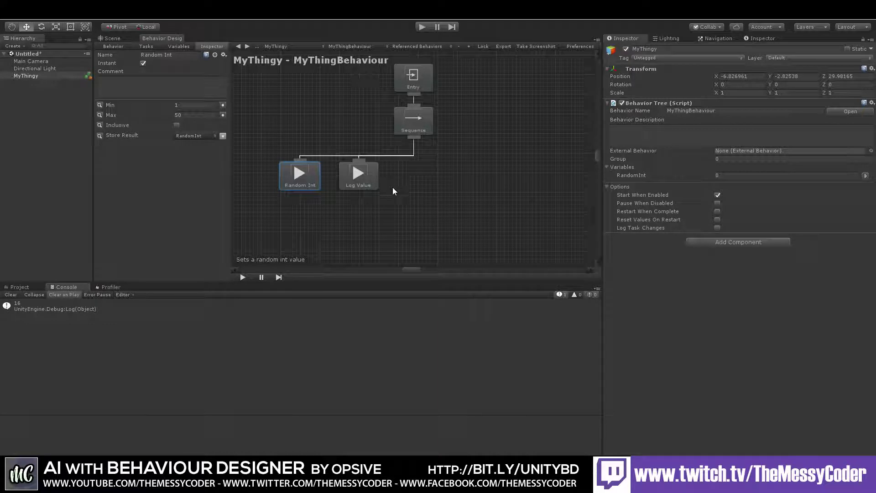
middle_drag(391, 191, 381, 139)
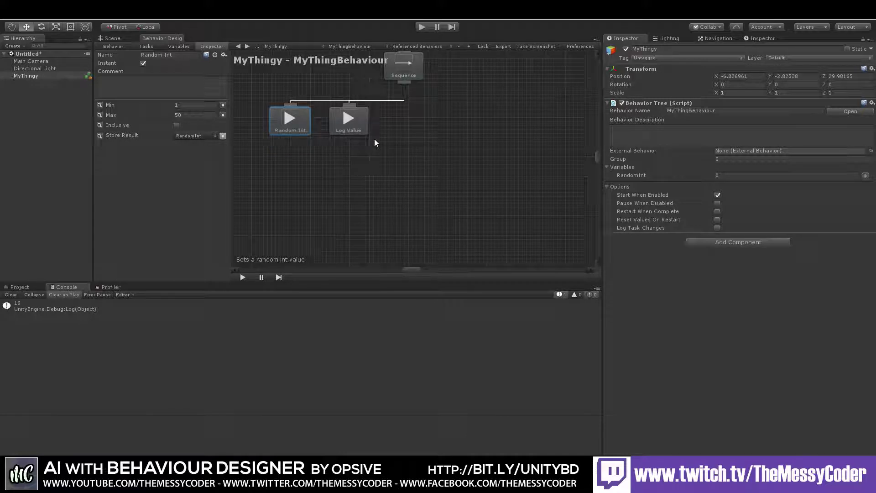
mouse_move(352, 178)
middle_down()
mouse_move(357, 159)
mouse_move(343, 184)
middle_up()
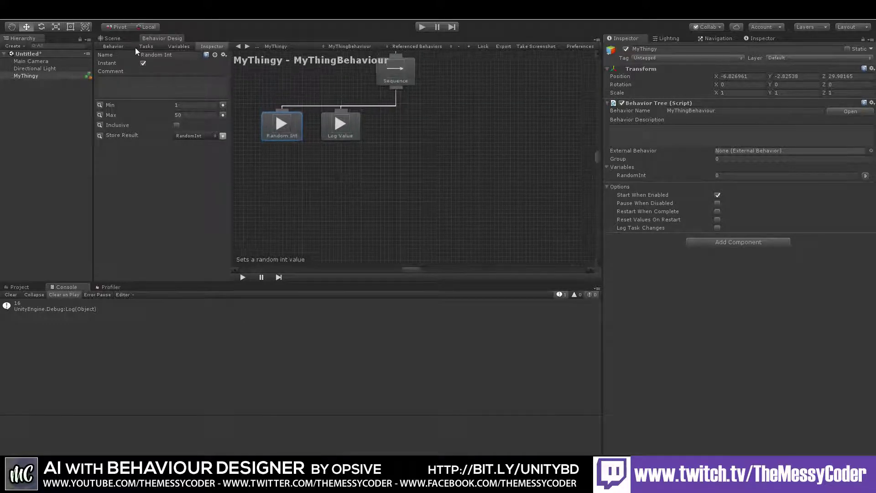
click(146, 46)
click(151, 53)
text(if)
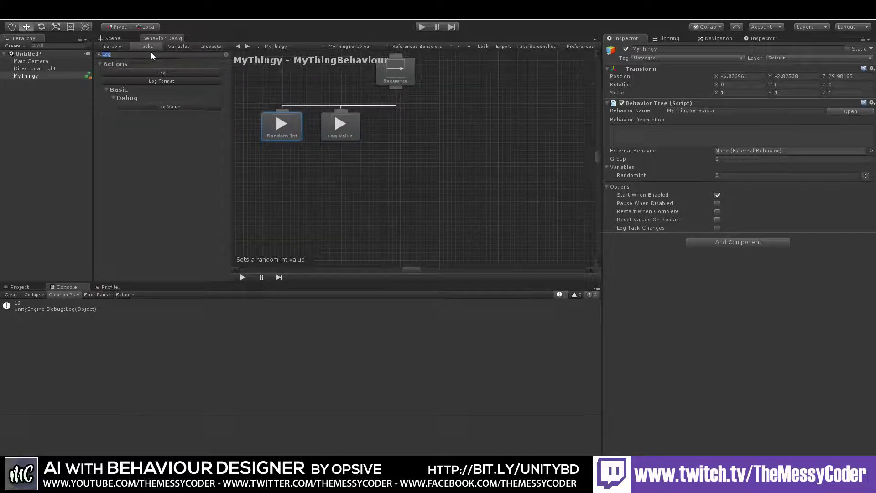
text( ele)
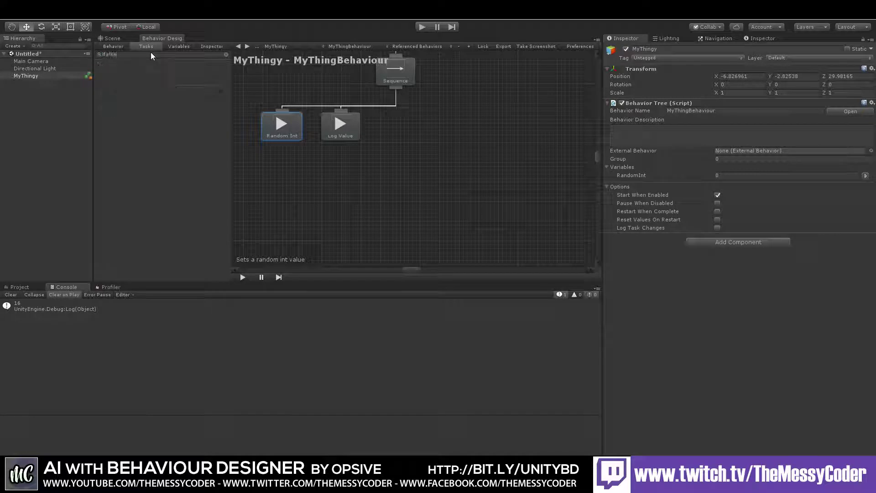
key(BackSpace)
key(BackSpace)
key(BackSpace)
key(BackSpace)
key(BackSpace)
key(BackSpace)
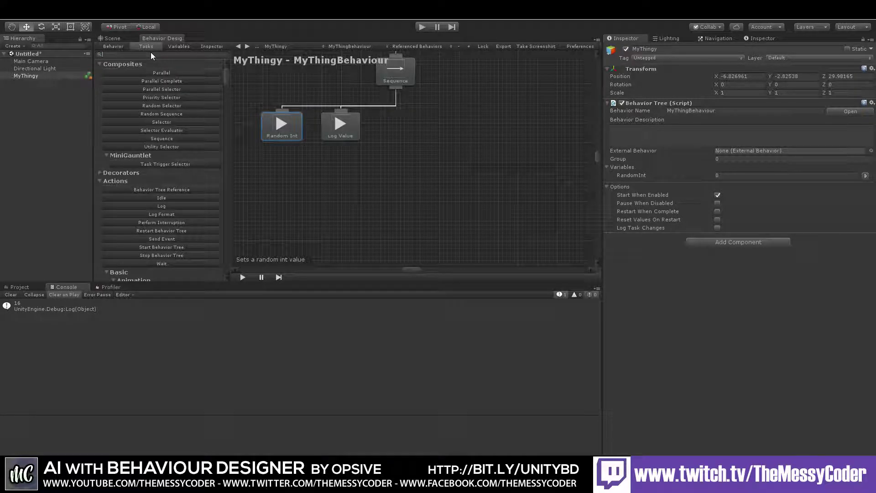
Add a Selector composite task below the Sequence and connect it as the Sequence's third child
click(396, 138)
right_click(393, 137)
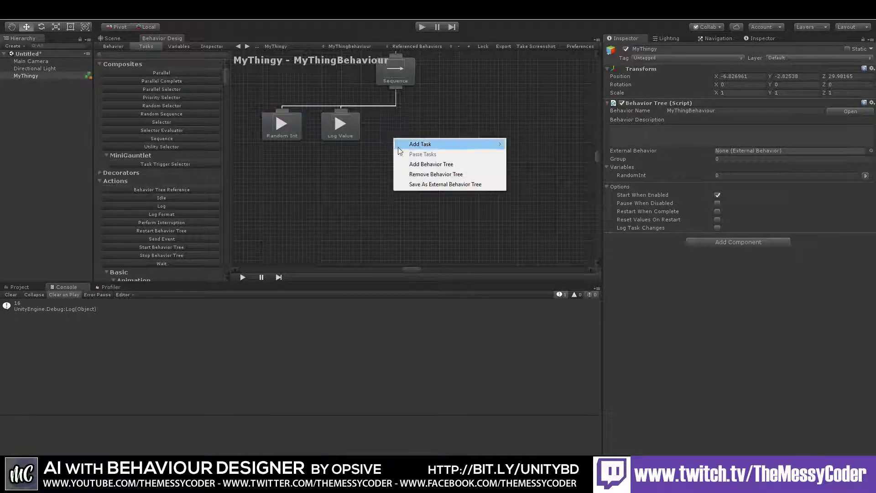
mouse_move(470, 143)
mouse_move(545, 155)
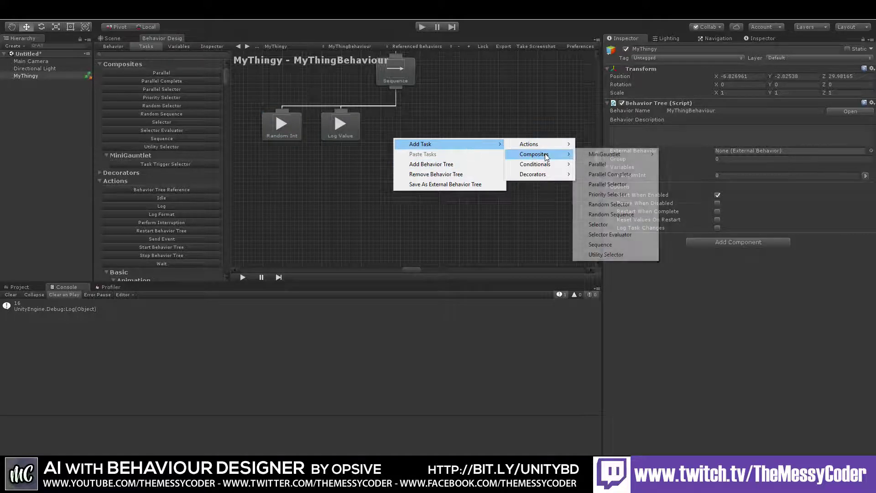
click(622, 225)
click(392, 162)
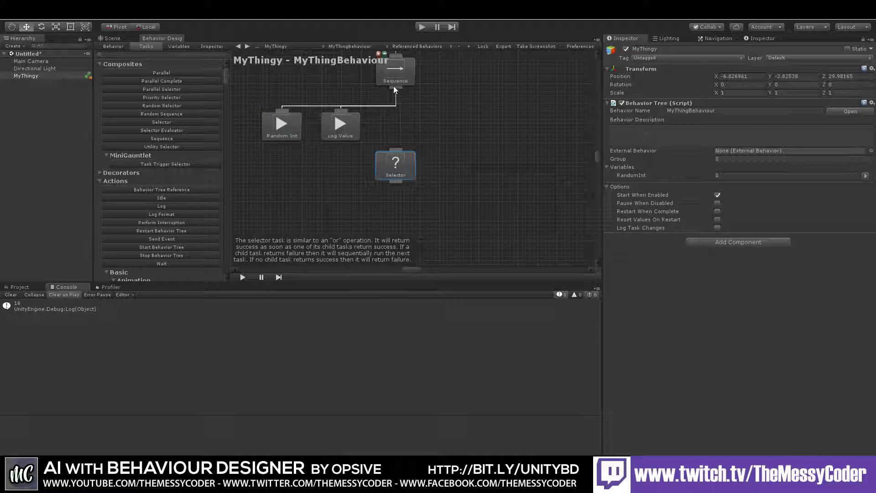
middle_drag(392, 91, 390, 104)
drag(391, 102, 398, 179)
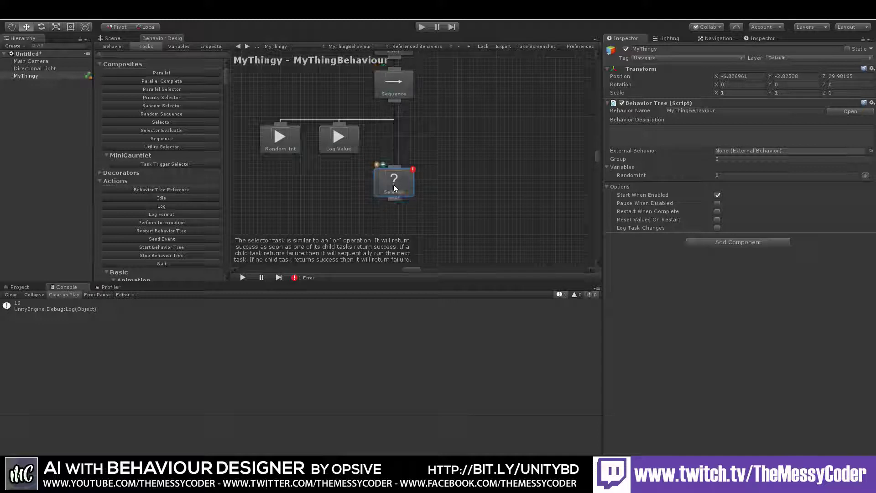
middle_drag(403, 205, 415, 167)
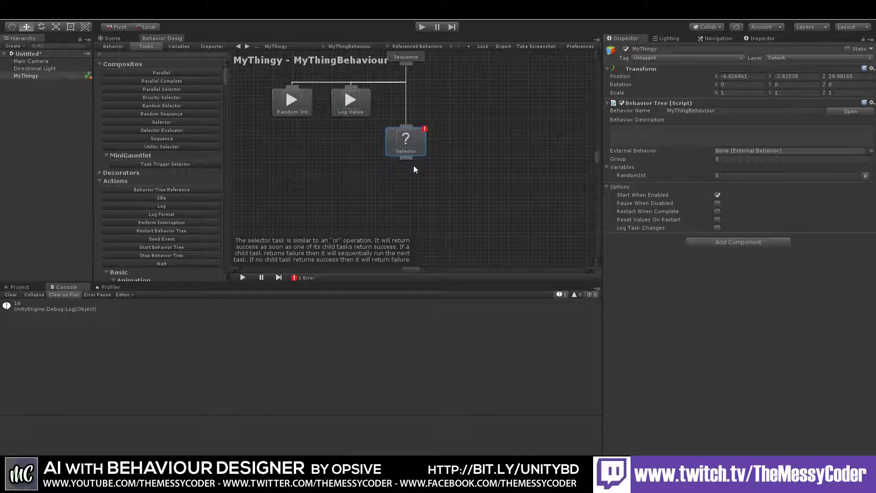
drag(405, 139, 405, 135)
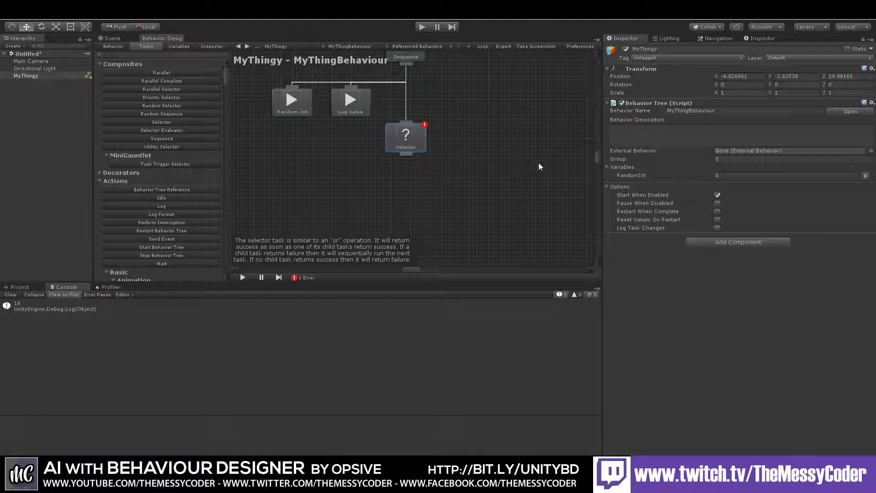
Add a second Sequence composite task diagonally below the Selector and connect it as the Selector's child
middle_drag(344, 164, 358, 120)
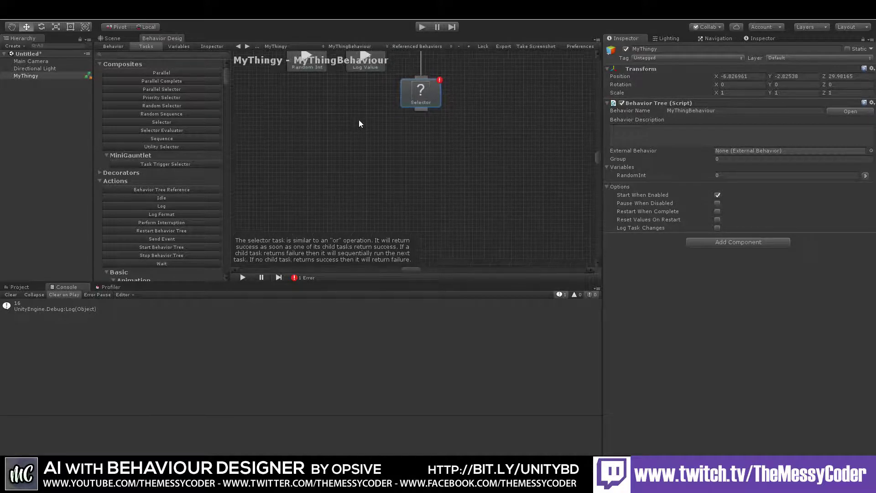
right_click(351, 149)
mouse_move(383, 150)
mouse_move(522, 164)
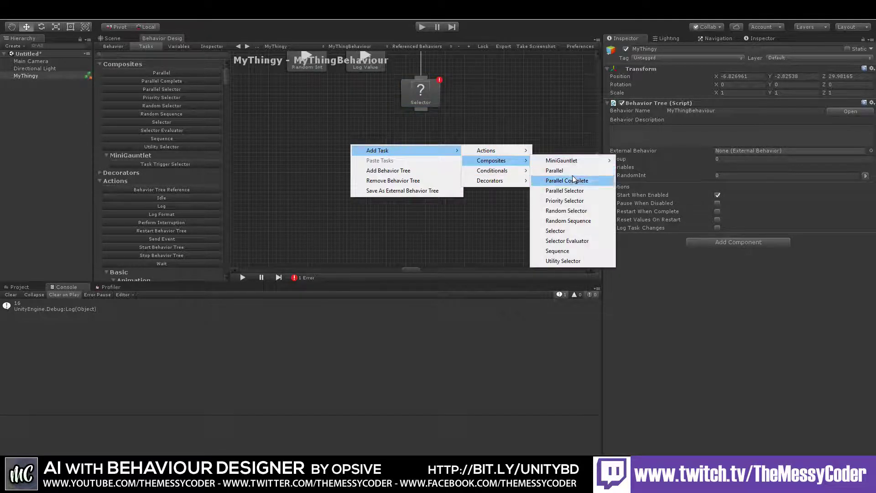
click(564, 251)
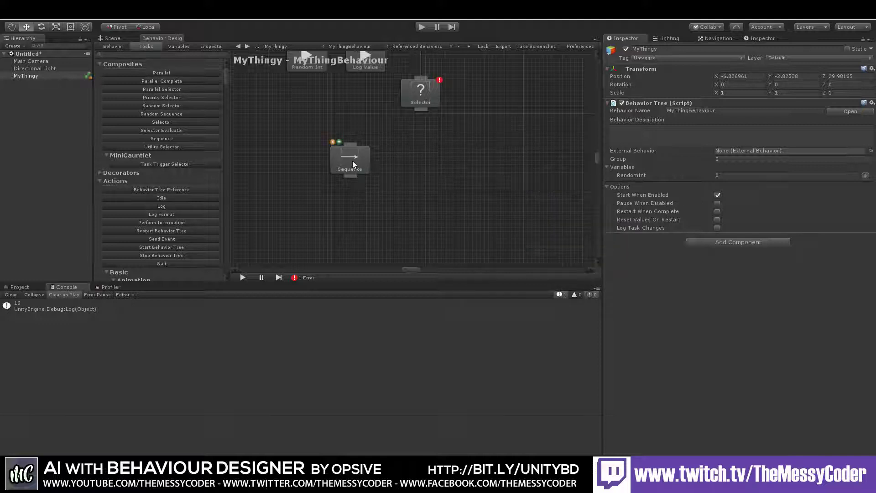
drag(352, 161, 357, 160)
drag(420, 109, 351, 170)
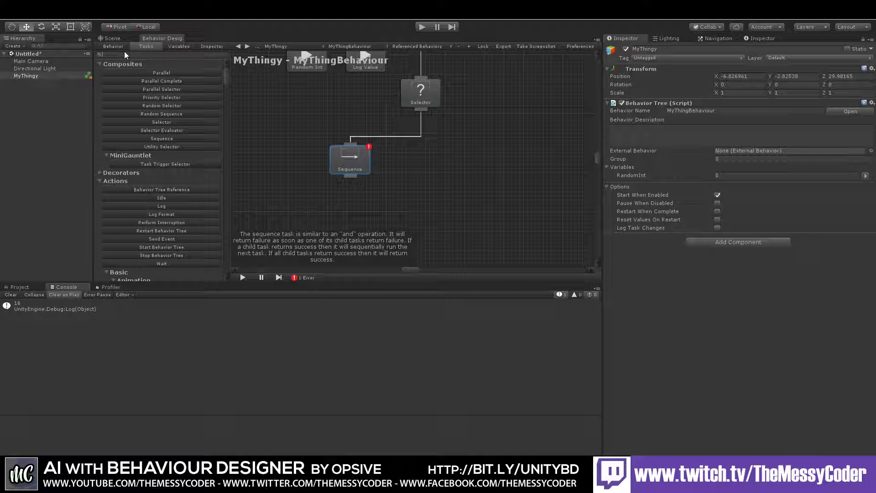
Search the tasks for math, add an Int Comparison conditional and connect it below the lower Sequence
text(math)
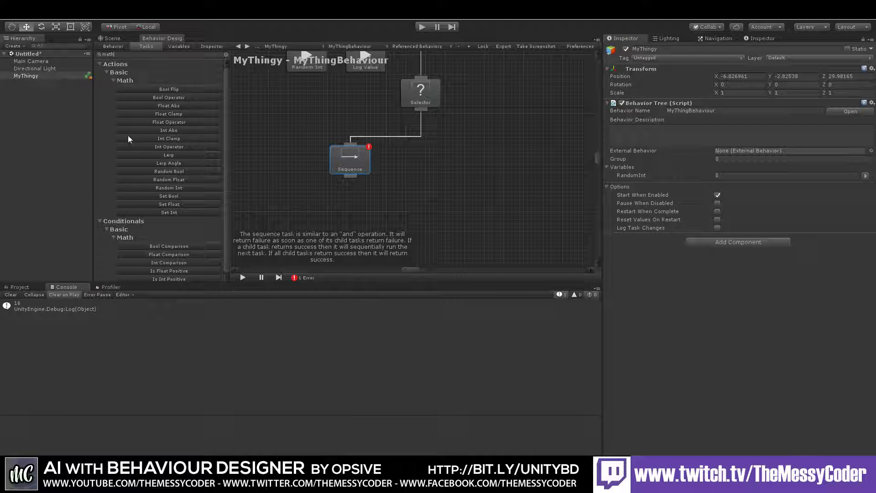
scroll(163, 191, down, 1)
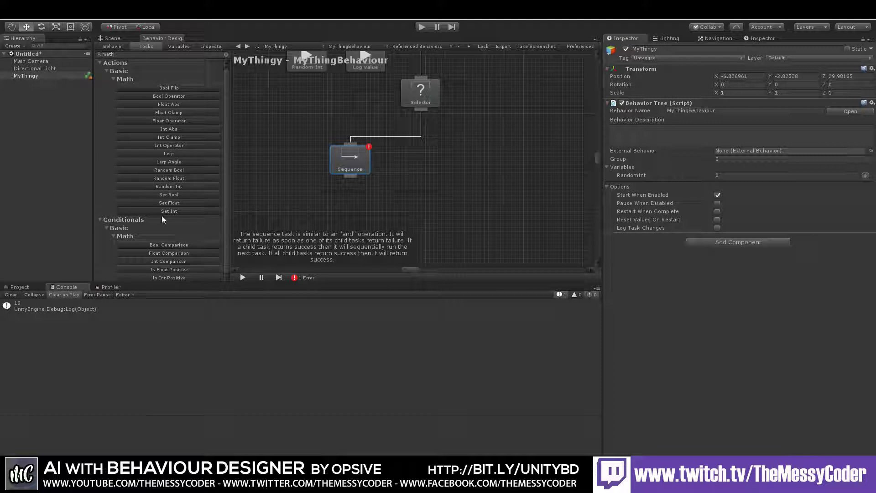
click(161, 260)
drag(411, 121, 298, 212)
drag(351, 174, 302, 201)
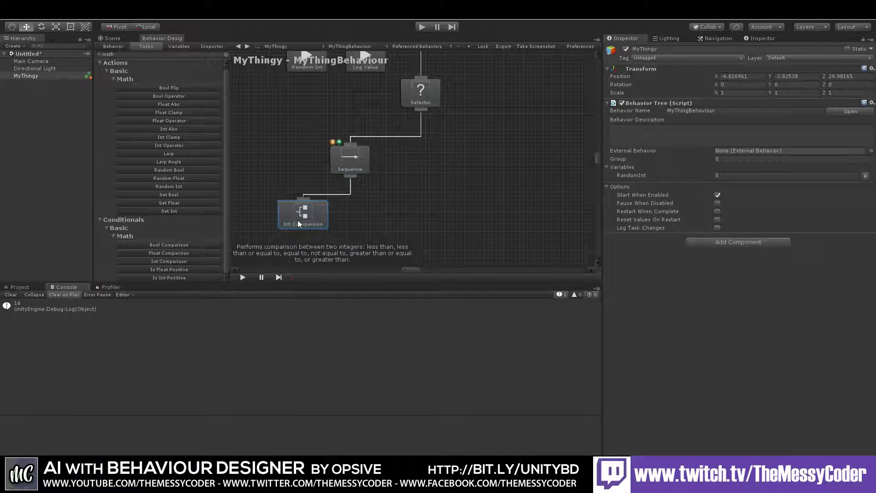
Bind the Int Comparison's Integer 1 to the RandomInt variable, set Integer 2 to 10 and shift the node outward
click(206, 47)
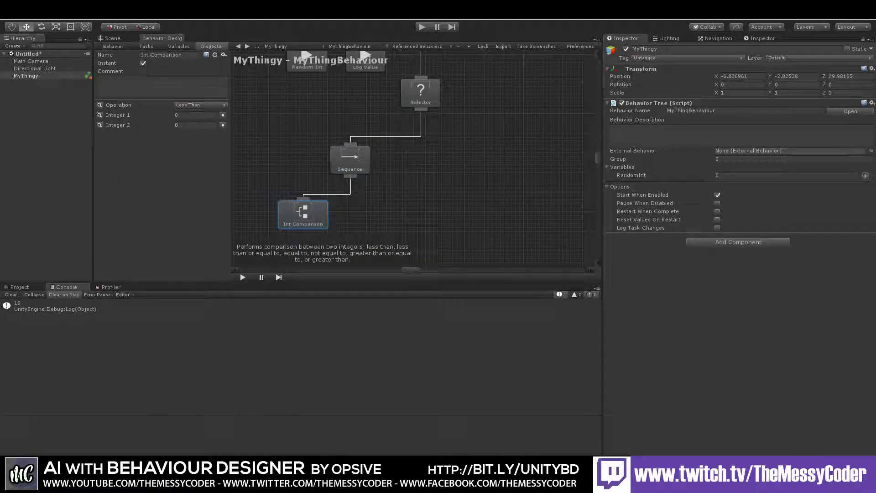
click(223, 115)
click(210, 116)
click(195, 133)
click(168, 124)
text(5)
text(0)
click(255, 200)
mouse_move(297, 217)
mouse_down()
mouse_move(279, 211)
mouse_move(281, 222)
mouse_up()
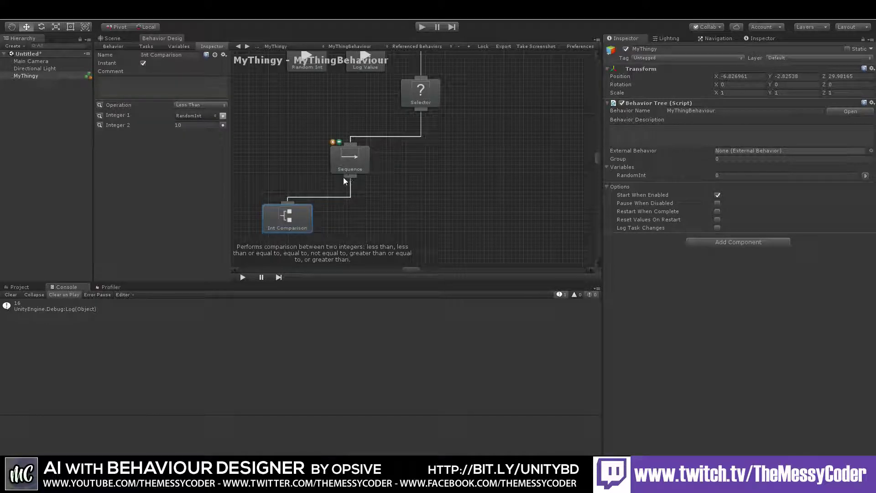
Search the tasks for log, add a Log action beside Int Comparison and connect it to the lower Sequence, aligning both nodes
click(145, 46)
text(log)
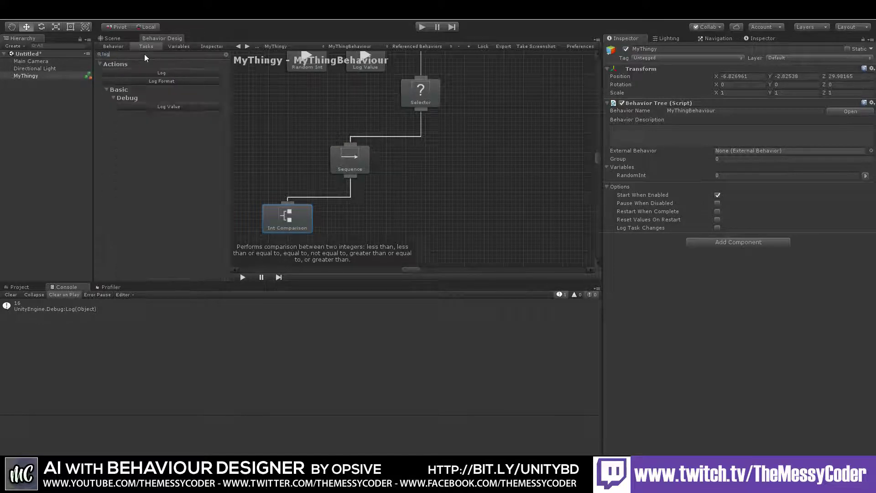
drag(162, 73, 361, 212)
mouse_move(350, 179)
mouse_down()
mouse_move(356, 219)
mouse_move(364, 219)
mouse_up()
click(286, 223)
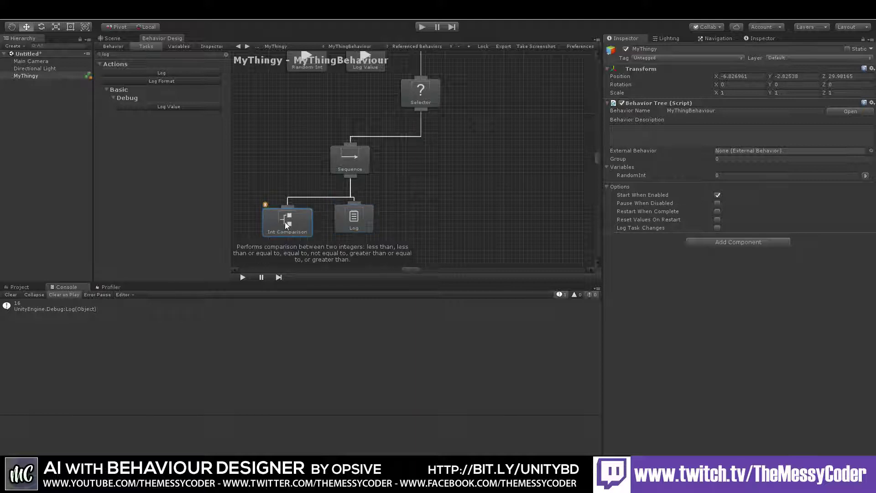
click(361, 221)
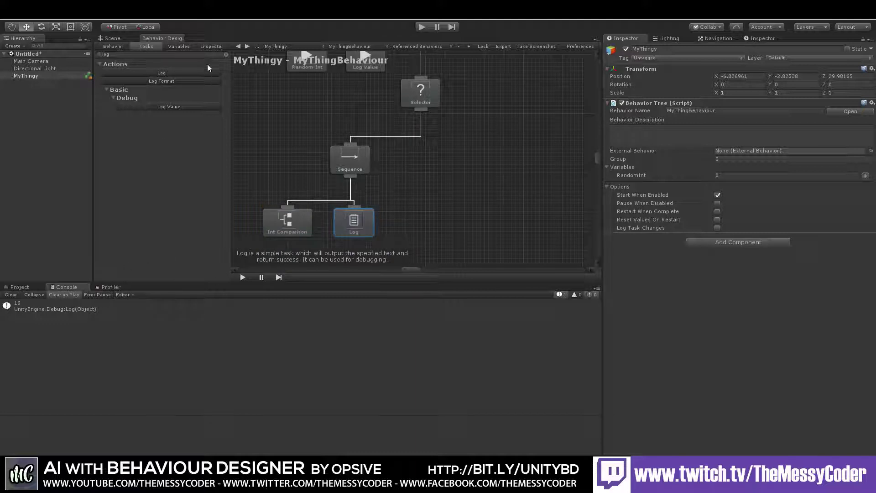
Comment the Log task "This is for critical failures", set its text to "Critical Failure" and enable Log Error
click(203, 47)
click(158, 90)
text(This is for cris ar cri)
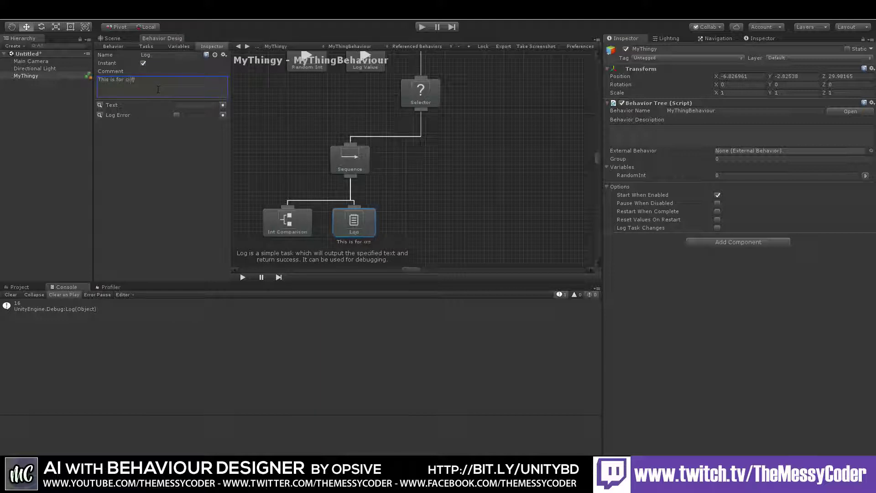
text(tical failures)
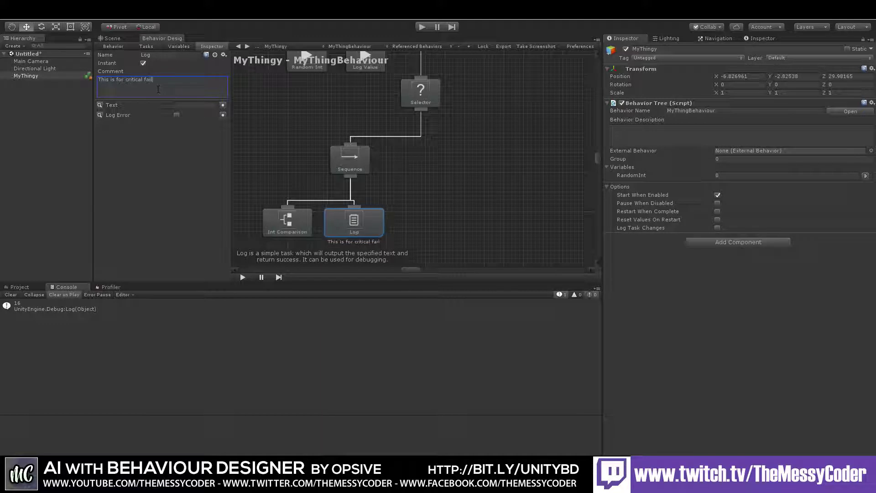
click(181, 105)
text(Critical Fa)
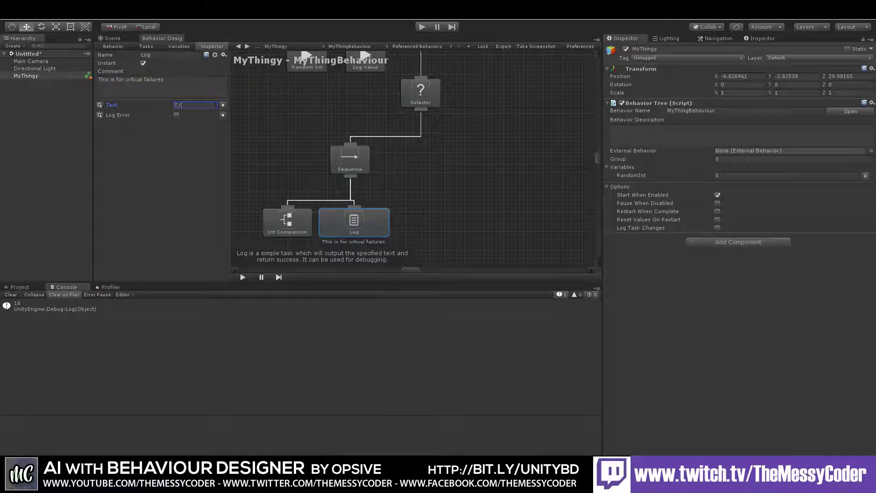
text(ilure)
click(177, 115)
Run the scene, examine the Int Comparison and Log tasks under the Sequence, and stop playback
click(420, 27)
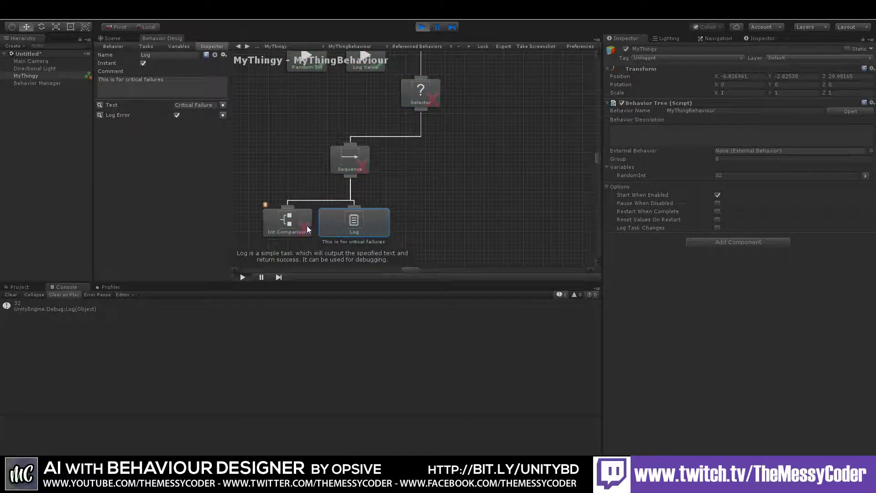
click(280, 225)
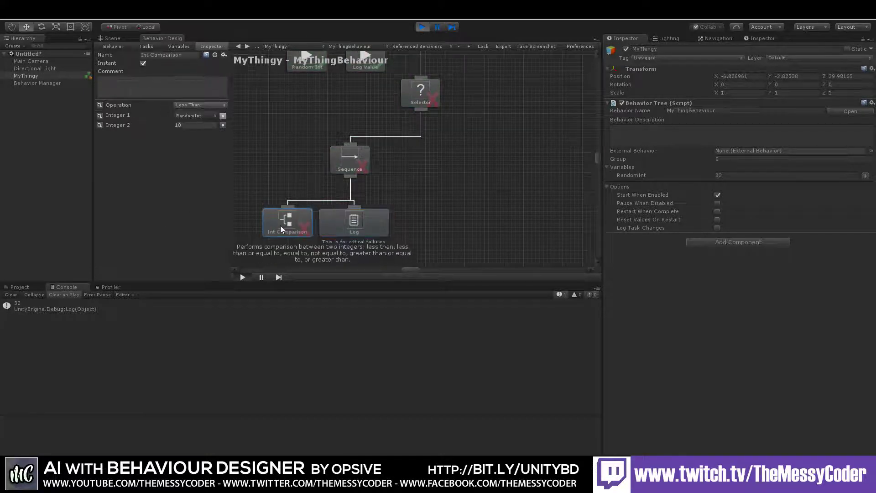
click(345, 220)
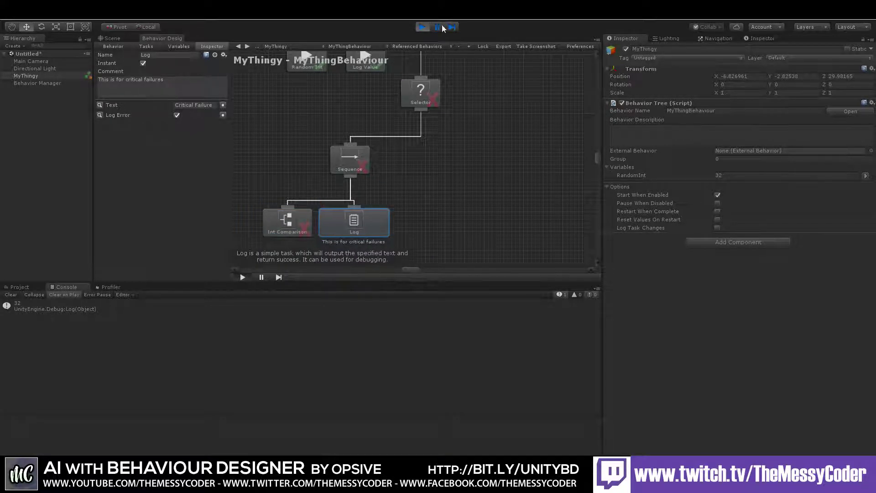
middle_drag(424, 93, 418, 133)
click(421, 27)
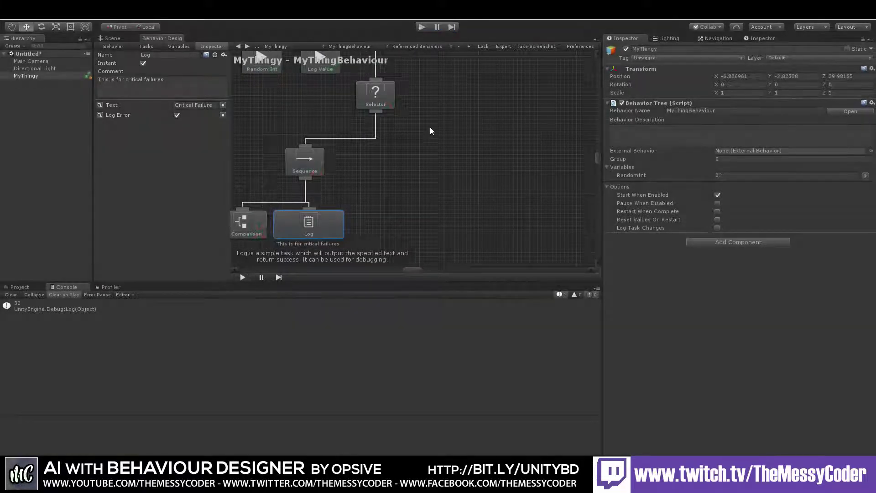
right_click(387, 161)
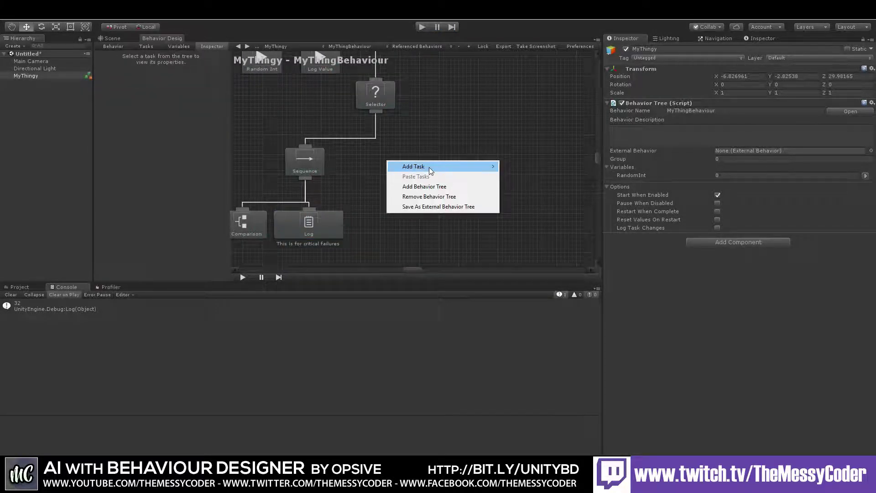
mouse_move(429, 167)
mouse_move(557, 178)
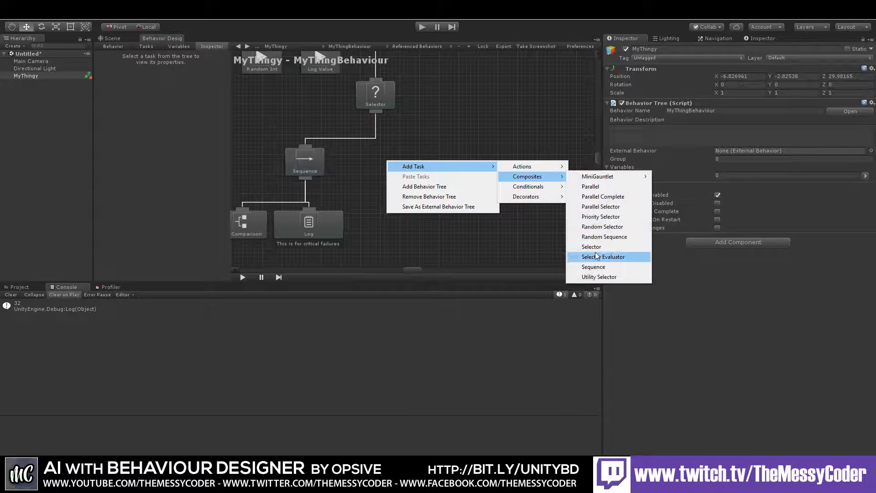
click(595, 267)
drag(402, 185, 425, 171)
middle_drag(361, 208, 427, 161)
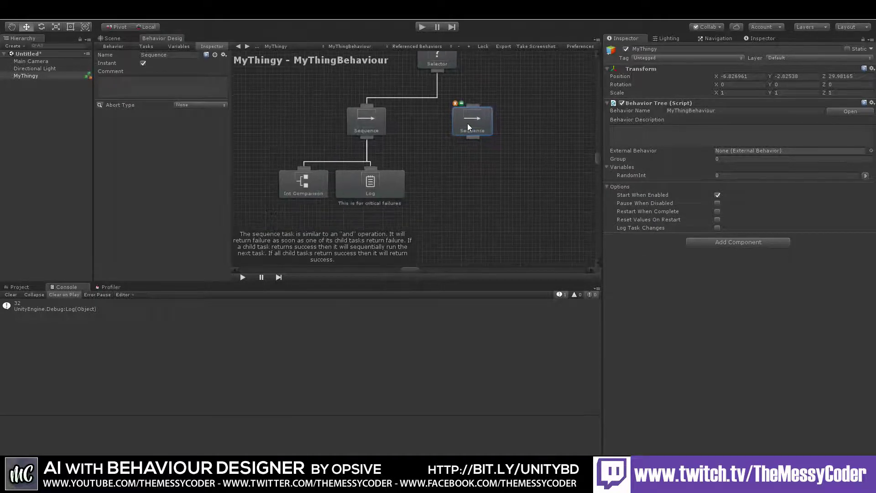
key(Delete)
Duplicate the Sequence with its Int Comparison and Log, place the copy alongside and connect it to the Selector
drag(433, 221, 281, 114)
key(ctrl+d)
drag(350, 142, 516, 122)
drag(435, 71, 516, 117)
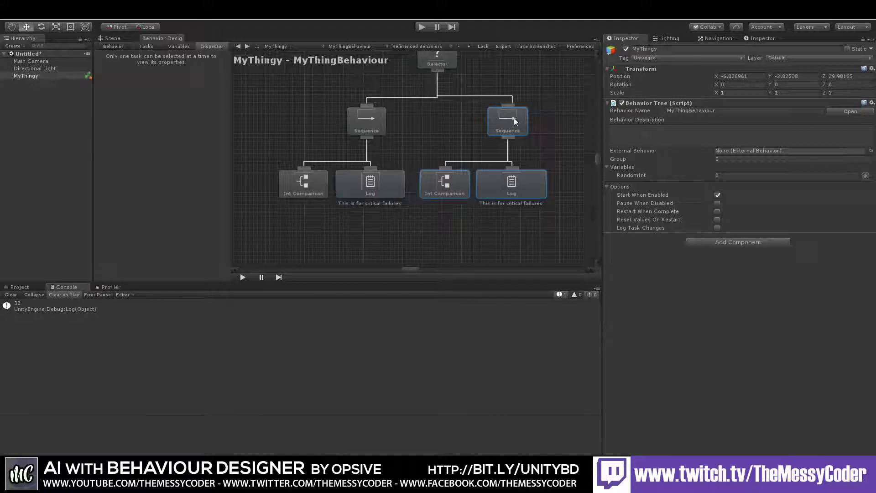
Set the duplicated Int Comparison's operation to Greater Than Or Equal To and its Integer 2 to 40
click(446, 182)
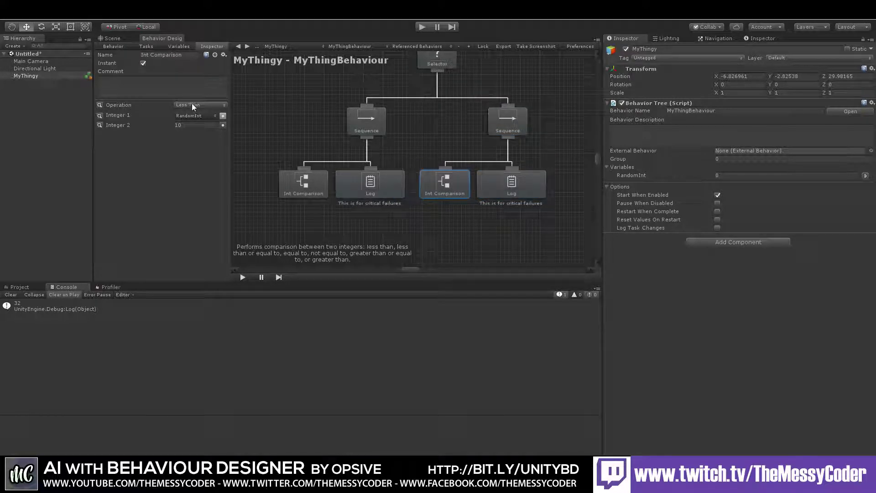
click(192, 105)
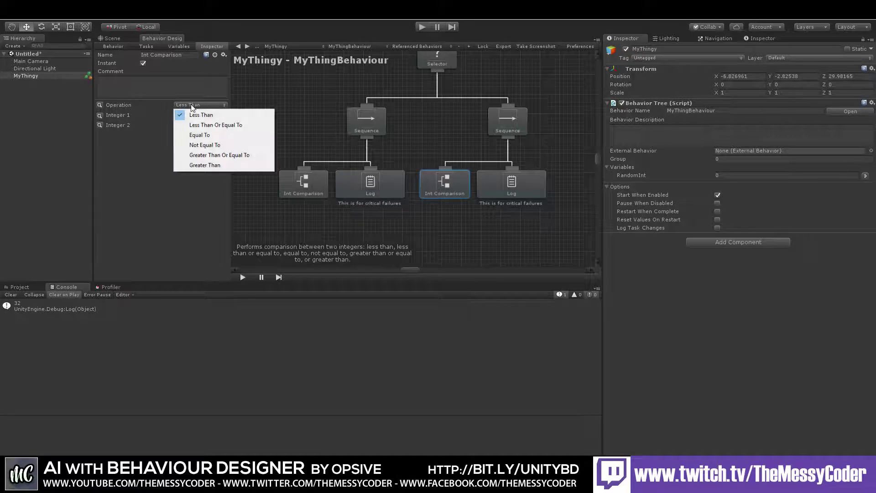
click(201, 166)
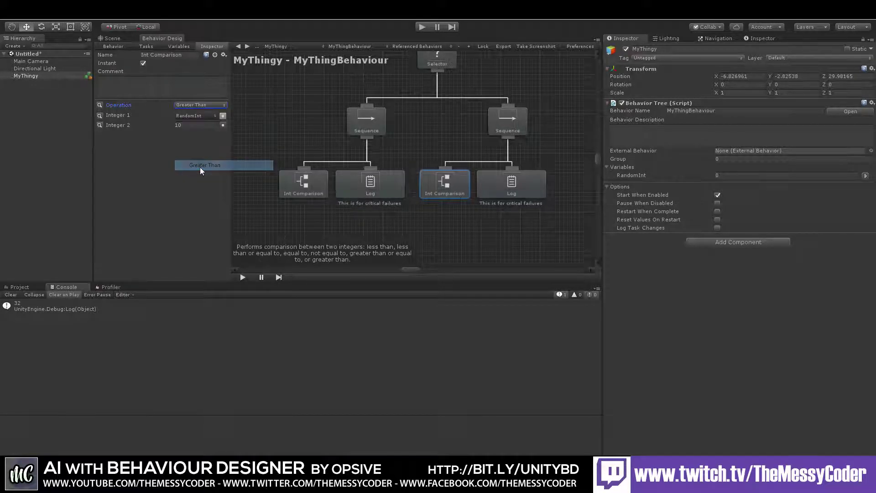
click(186, 106)
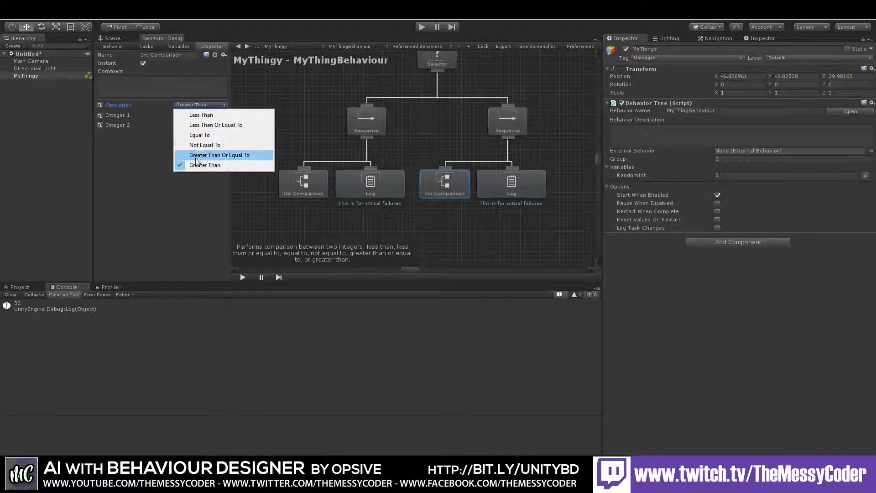
click(196, 156)
click(178, 125)
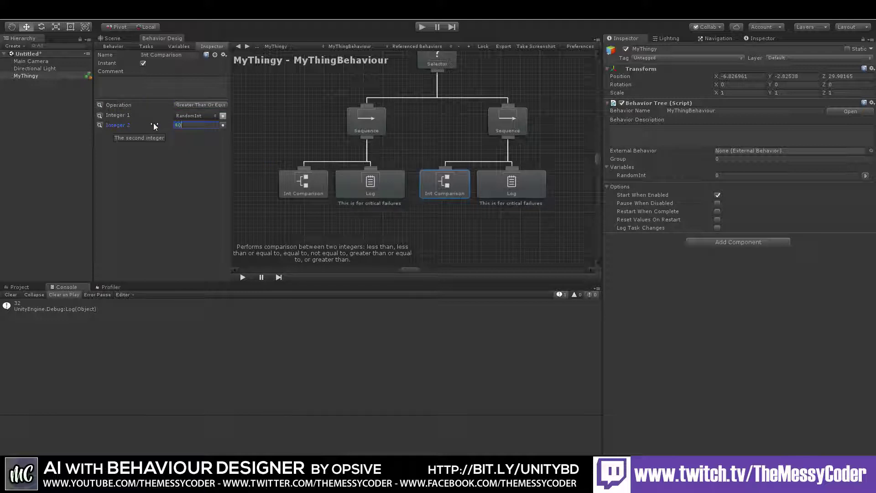
Disable Log Error on the duplicated Log task and set its text to "Critical Success"
middle_drag(373, 169, 300, 179)
click(438, 198)
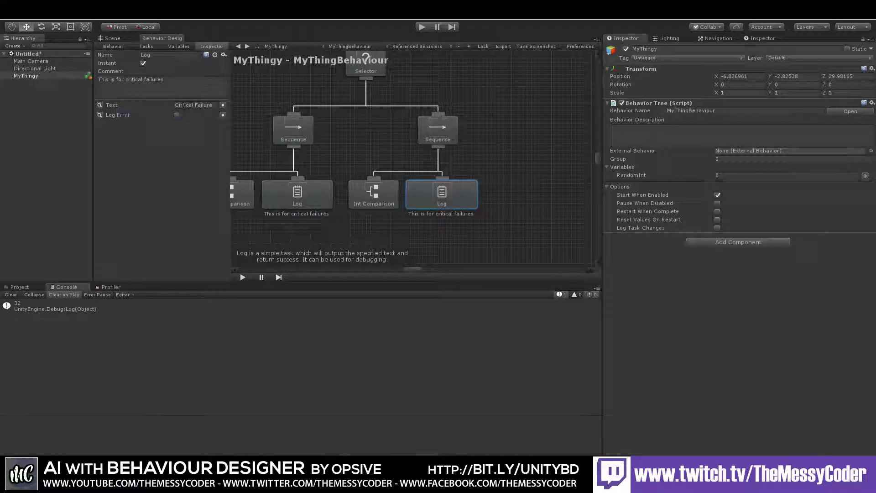
click(193, 105)
text(Success)
click(513, 185)
Run the scene, check the console output against the second branch's Int Comparison, and stop playback
middle_drag(418, 185, 475, 200)
click(422, 27)
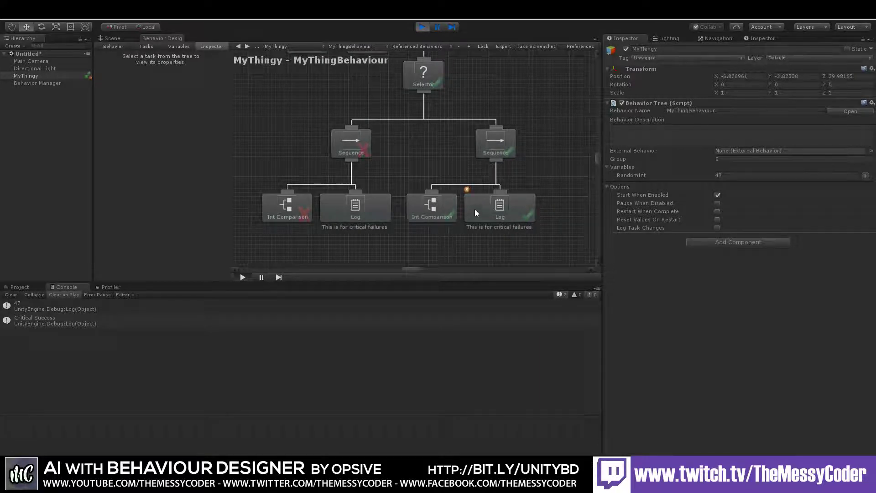
click(446, 211)
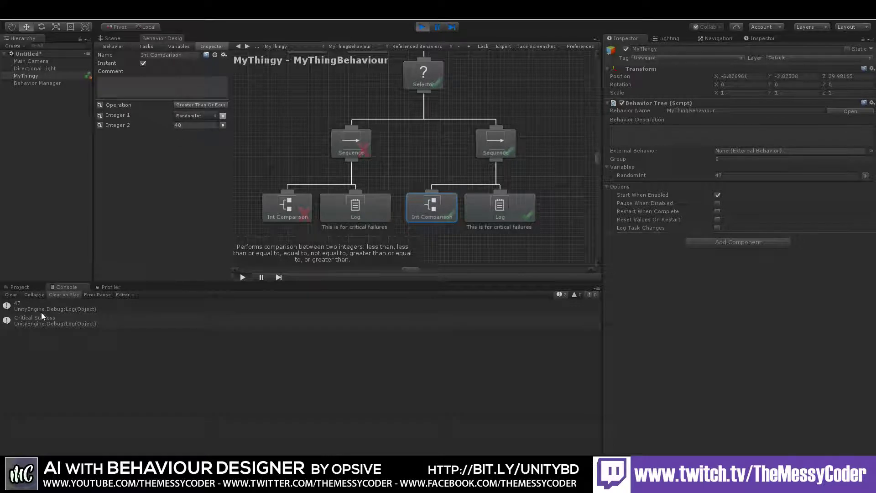
click(419, 28)
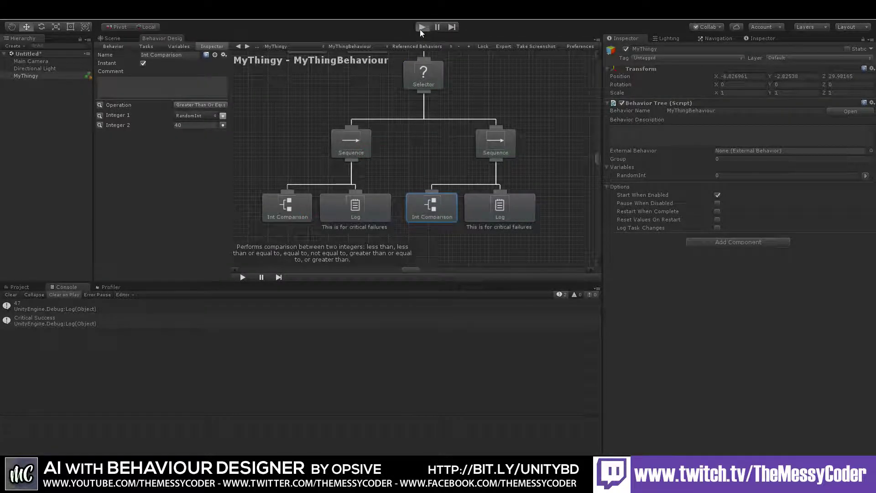
Run the scene again, examine the Int Comparison and Log tasks in both branches, and stop playback
click(420, 28)
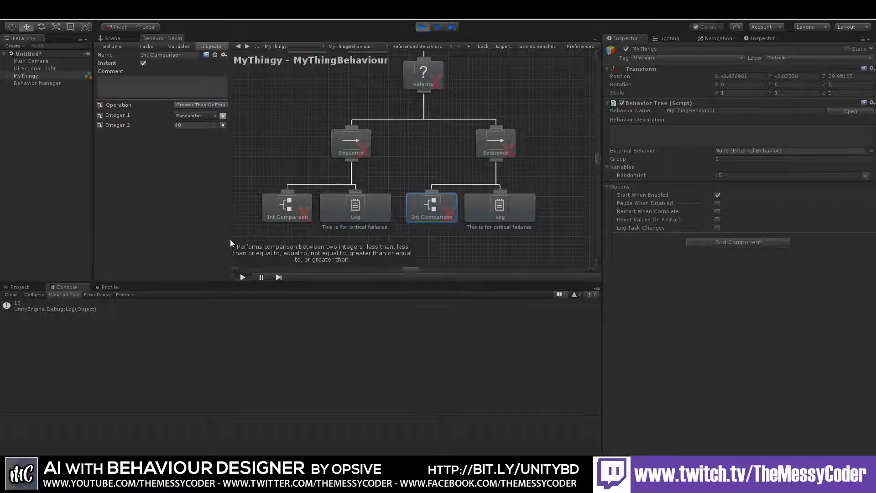
click(284, 197)
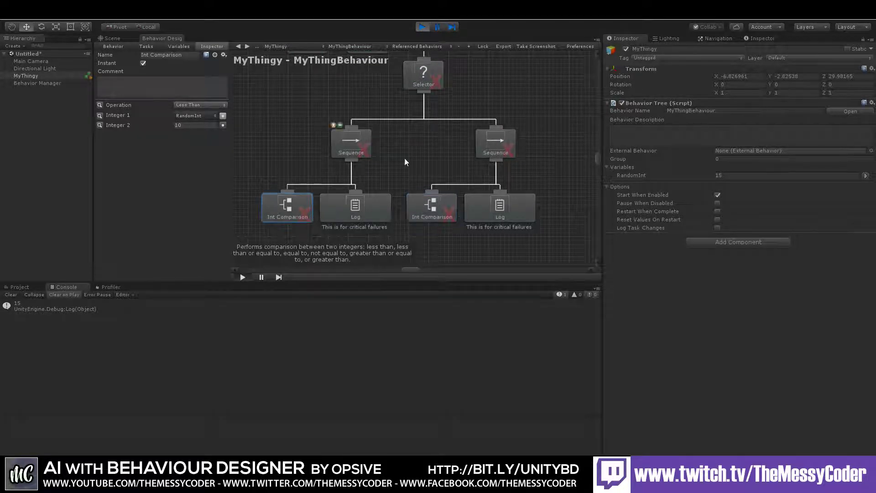
click(443, 210)
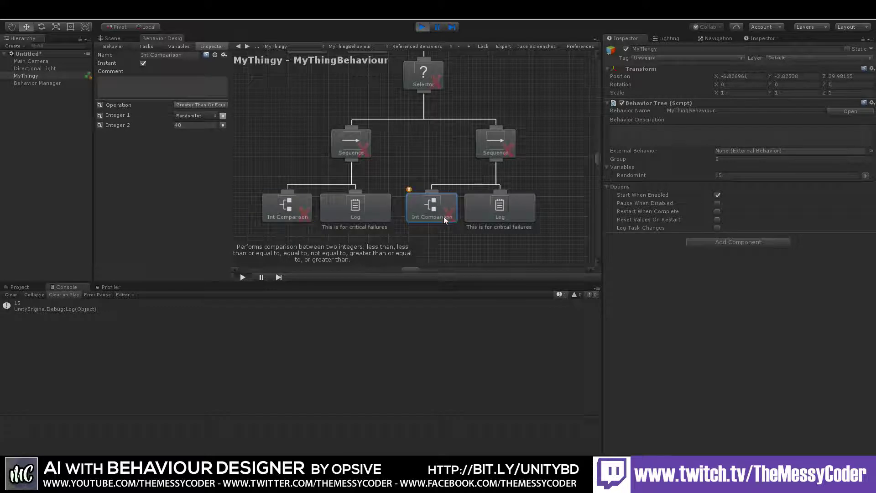
click(363, 209)
click(494, 209)
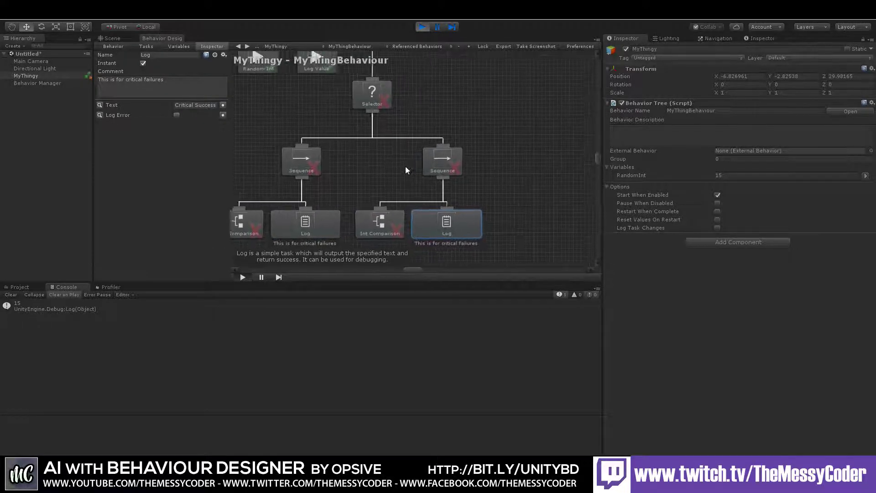
click(422, 27)
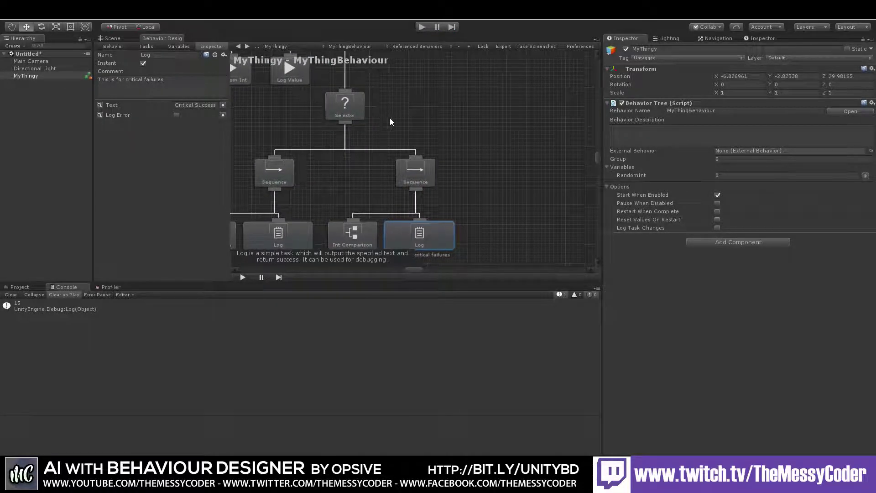
Duplicate the critical failure Sequence branch, place the copy beyond the critical success branch and connect it as the Selector's third child
scroll(397, 163, down, 3)
middle_drag(389, 216, 415, 170)
drag(350, 240, 269, 141)
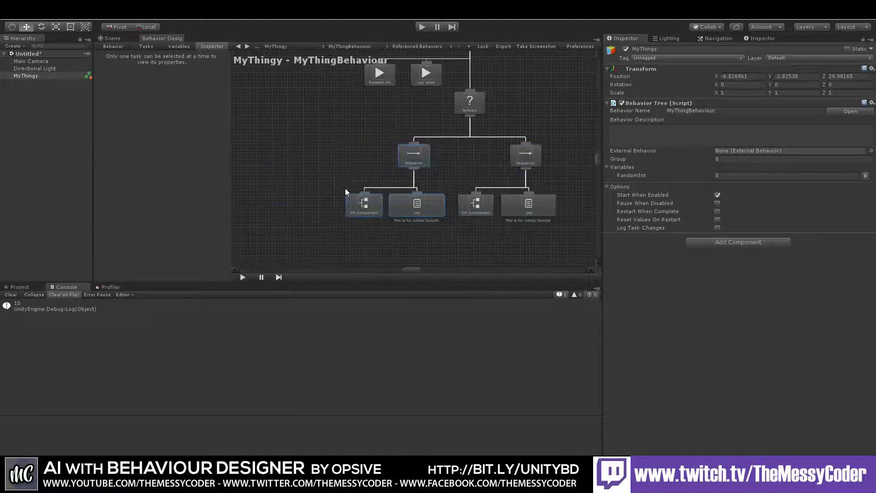
middle_drag(343, 186, 273, 194)
key(ctrl+d)
drag(351, 155, 579, 155)
middle_drag(526, 152, 408, 170)
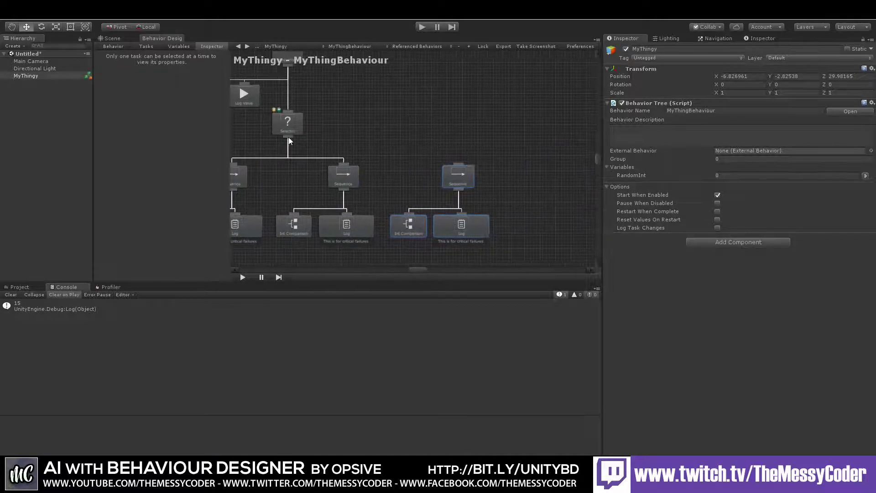
drag(288, 134, 458, 166)
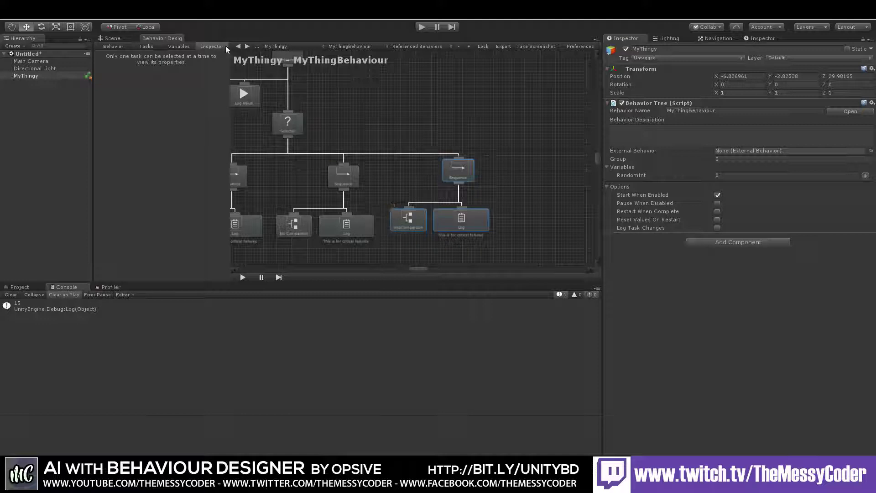
Set Integer 2 of the third branch's Int Comparison to 20 and open that branch's Log text for editing
click(403, 217)
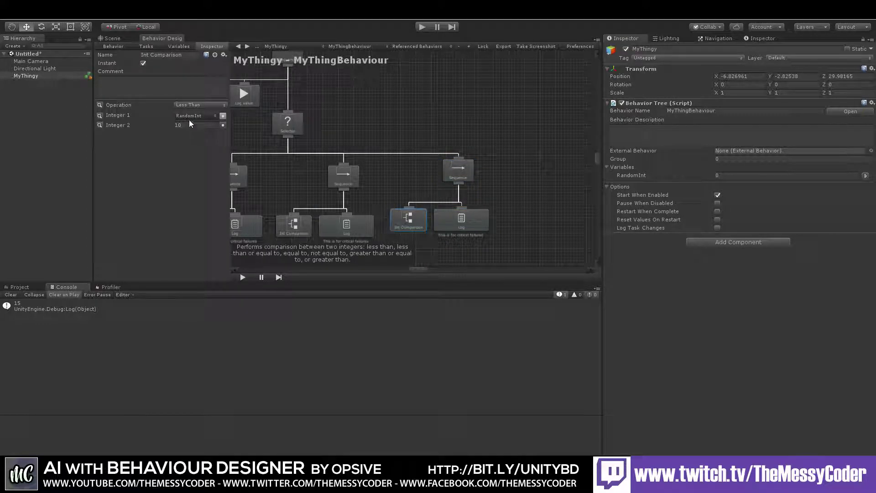
click(187, 126)
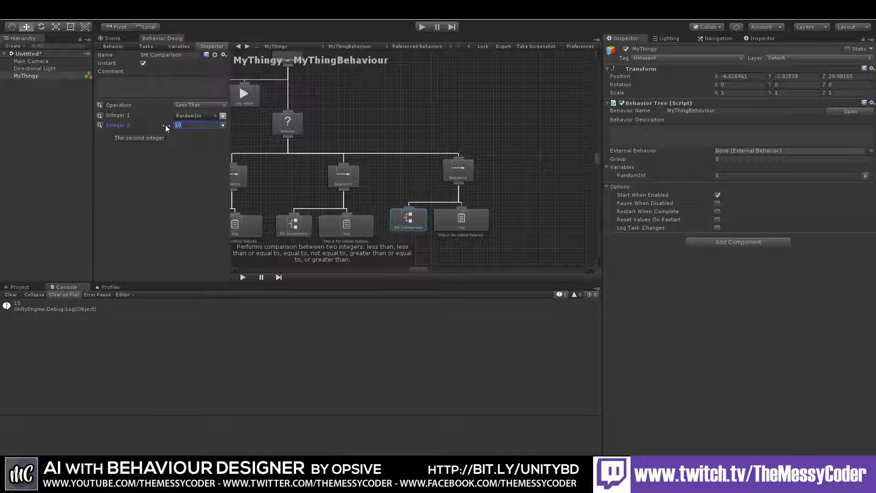
text(20)
key(BackSpace)
text(20)
click(462, 227)
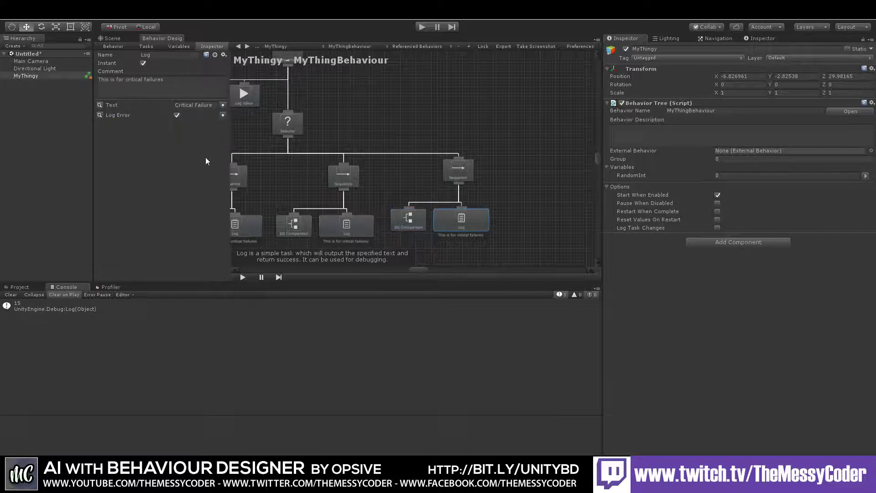
double_click(188, 106)
Review the Int Comparison settings of the critical success and critical failure branches
middle_drag(401, 212, 460, 170)
click(329, 180)
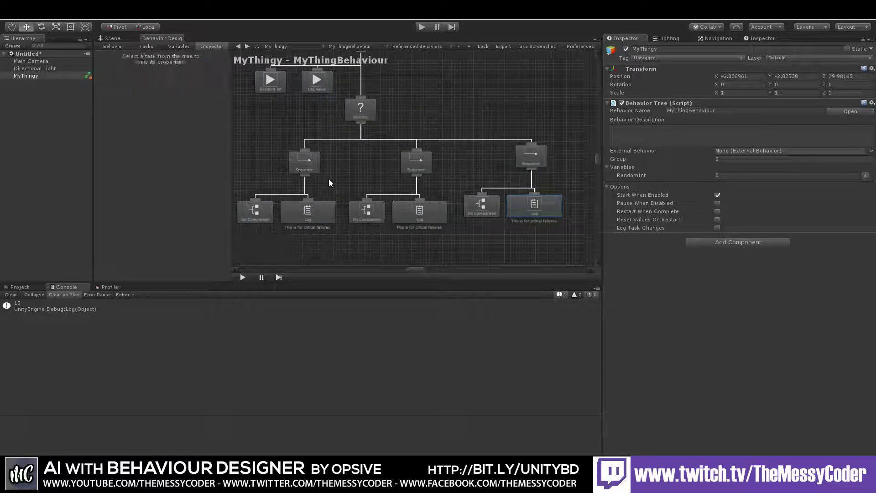
click(301, 160)
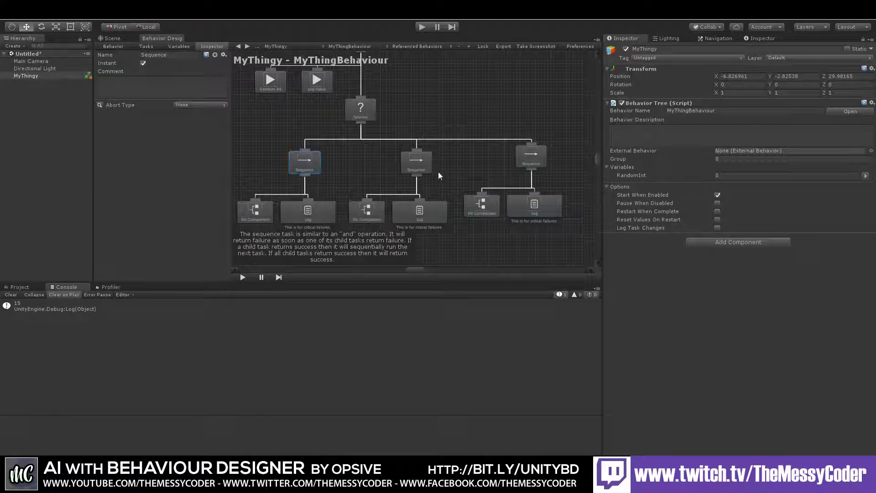
click(364, 212)
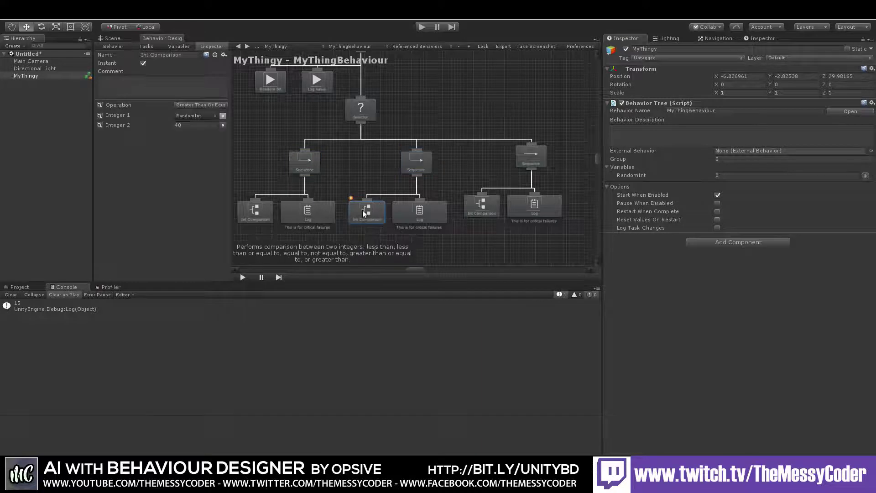
click(265, 213)
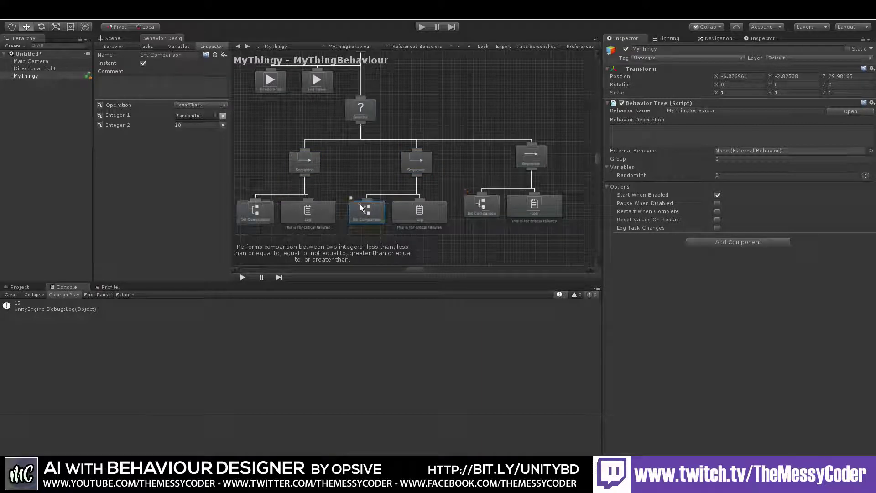
Check the Int Comparison settings of the third and first branches, run the scene once and stop playback
click(482, 209)
click(247, 212)
click(482, 205)
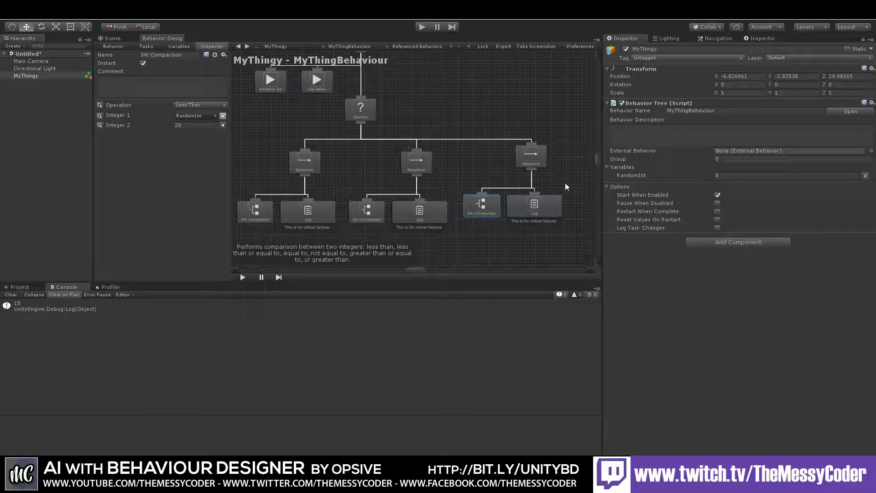
click(422, 27)
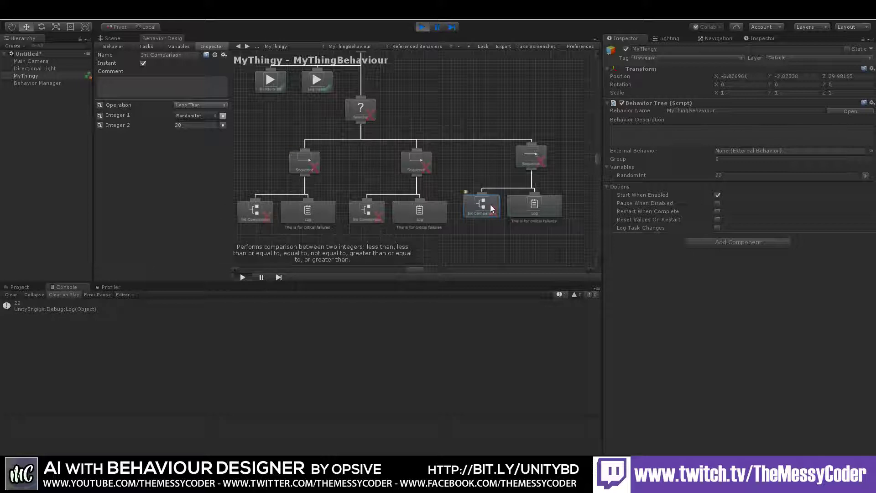
click(422, 26)
Reposition the three Sequence branches closer together and level with each other, leaving free space beyond the third one
middle_drag(464, 210, 494, 188)
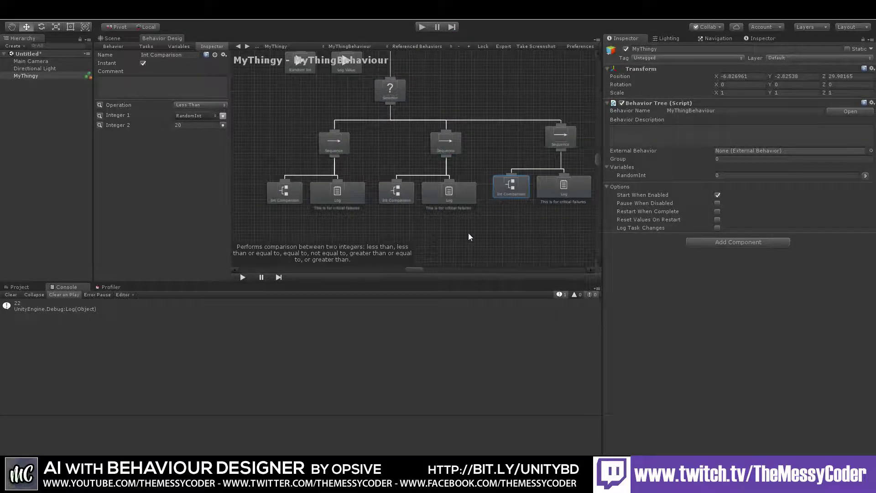
scroll(469, 235, down, 2)
middle_drag(457, 224, 413, 229)
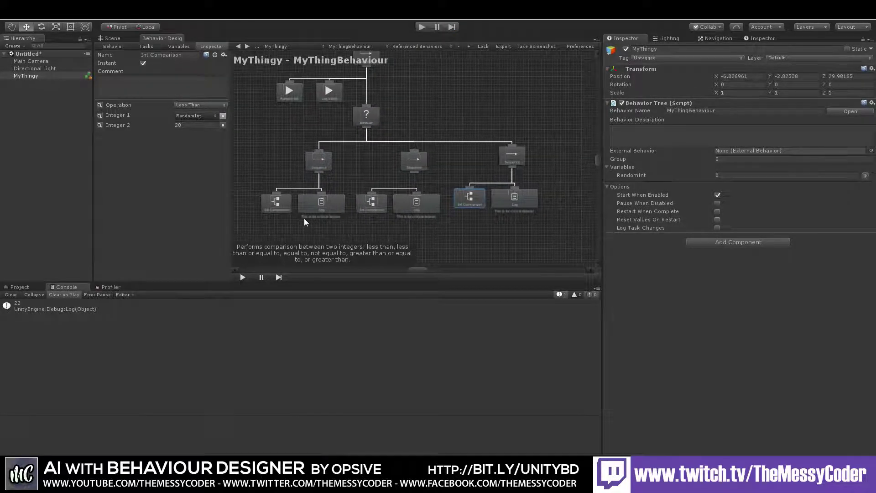
drag(247, 224, 279, 163)
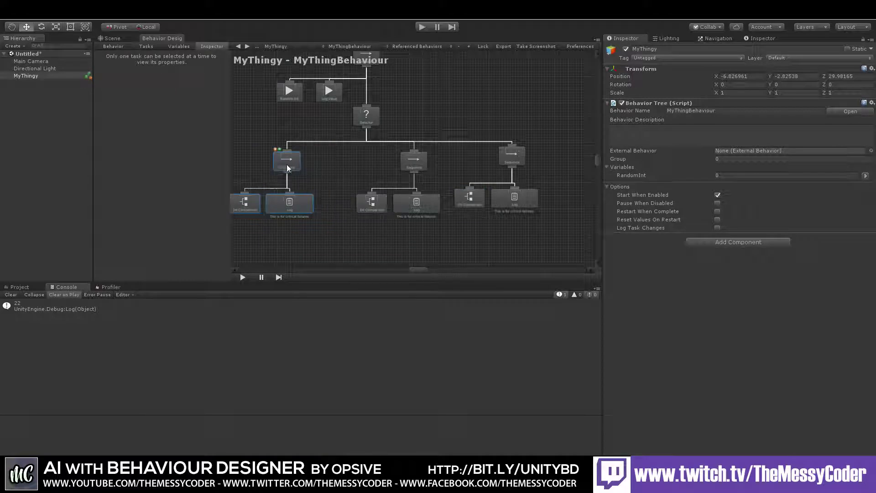
drag(330, 233, 376, 165)
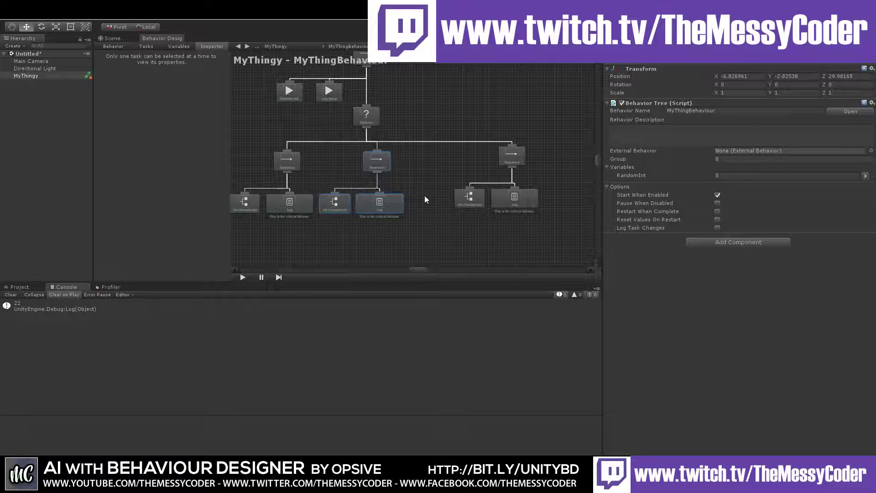
drag(433, 235, 462, 158)
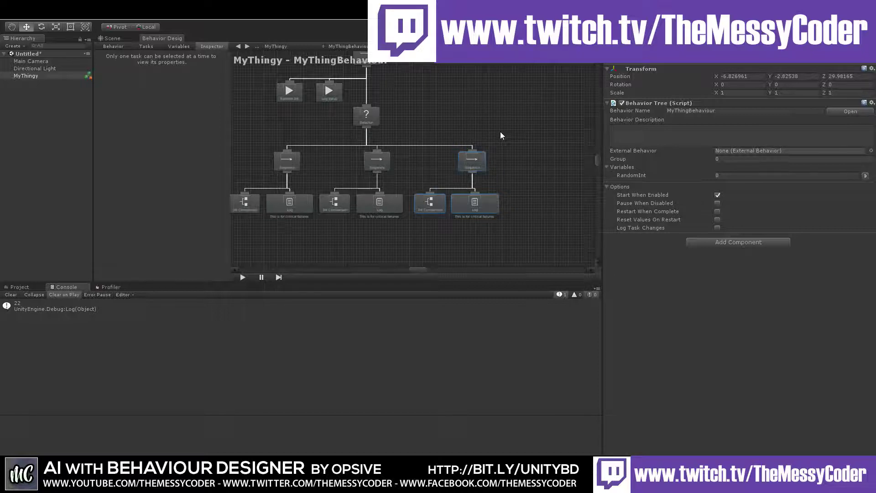
Add a new Log task and place it beside the third Sequence
click(146, 46)
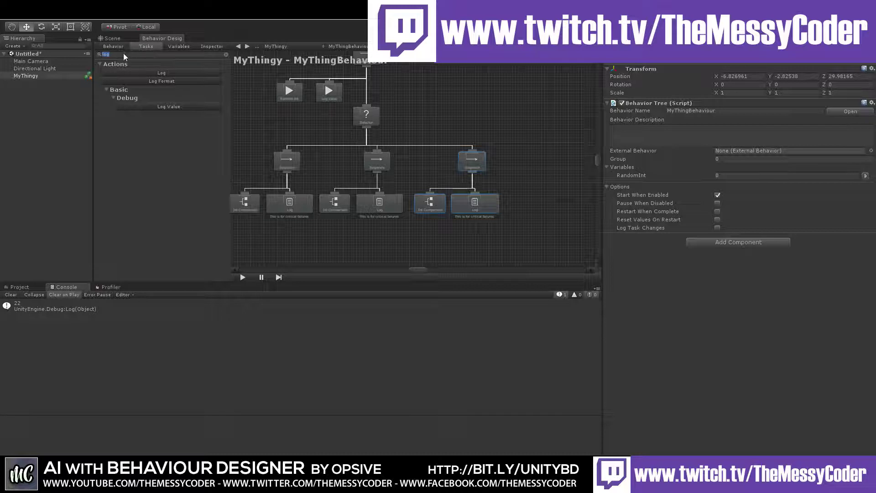
click(156, 73)
drag(407, 105, 532, 166)
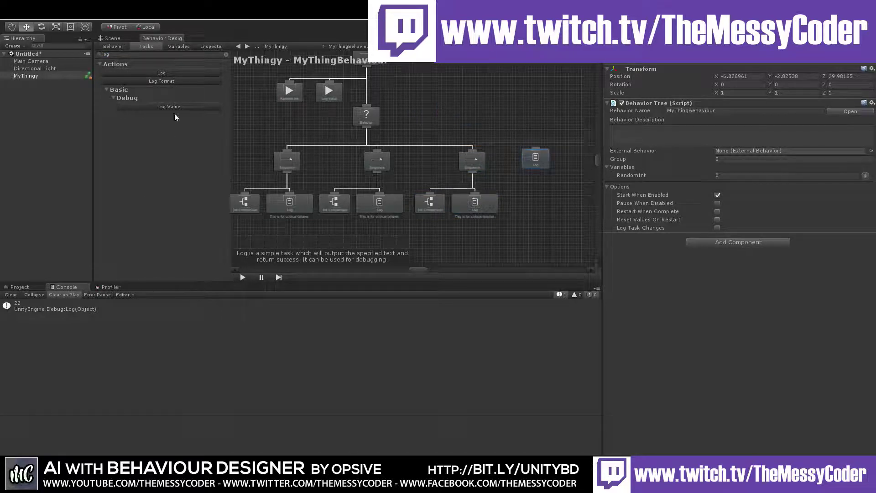
Set the new Log task's text to "Success" and its comment to "Normal Success"
click(207, 48)
click(195, 105)
text(Success)
click(170, 82)
text(Normal Success)
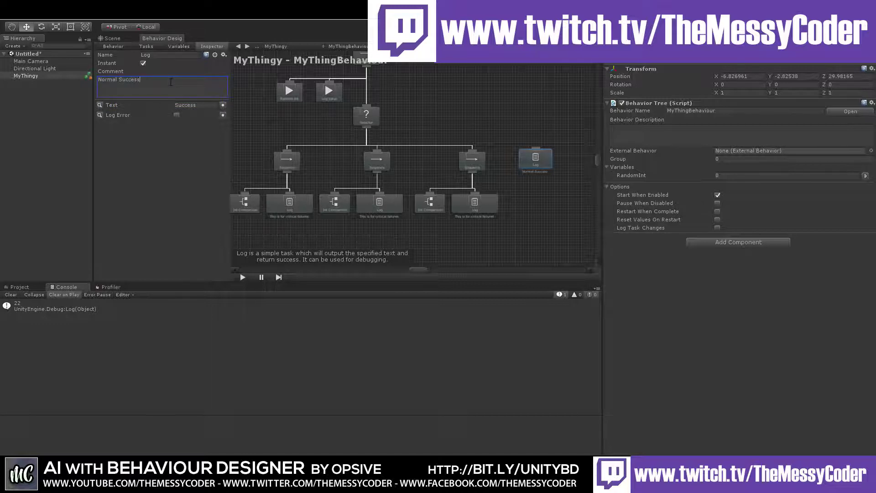
Change the comment of the first branch's Log task to "Less than 10 critical failures"
click(299, 207)
click(176, 81)
key(Home)
text(Less than 10)
key(ctrl+shift+Right)
key(ctrl+shift+Right)
key(ctrl+shift+Right)
key(BackSpace)
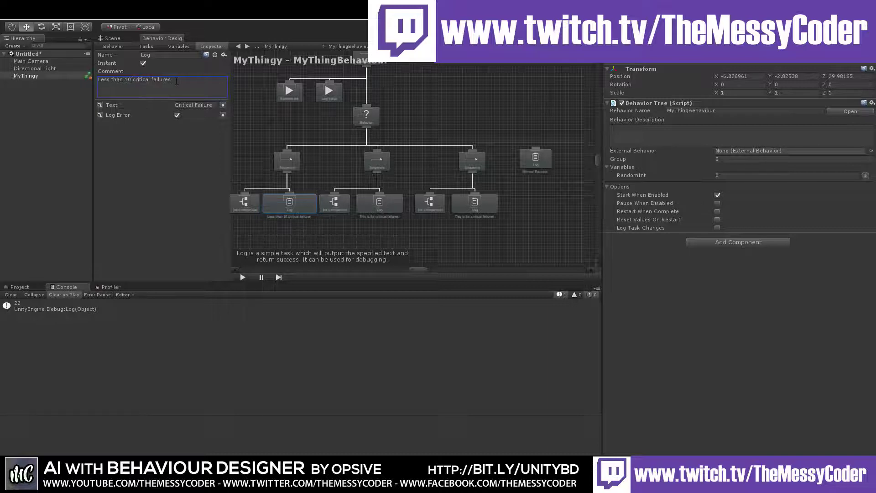
Replace the comment of the second branch's Log task with "more than 40 critical success"
click(365, 204)
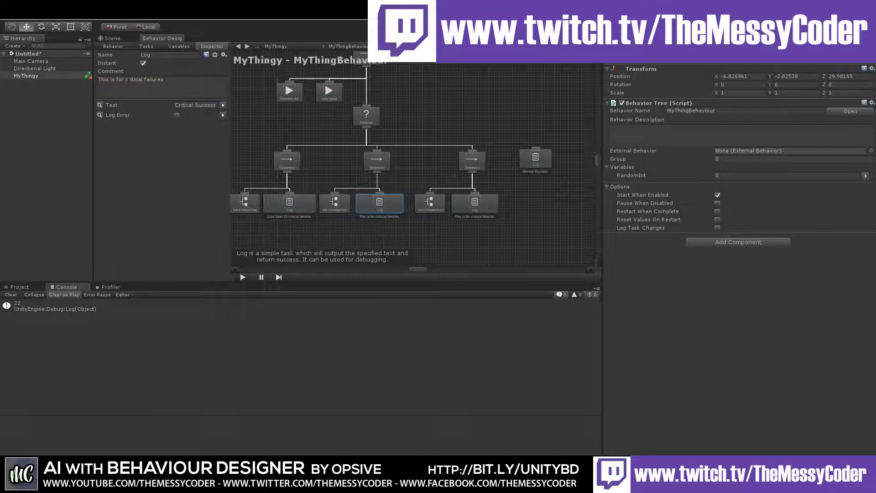
click(175, 83)
text(m)
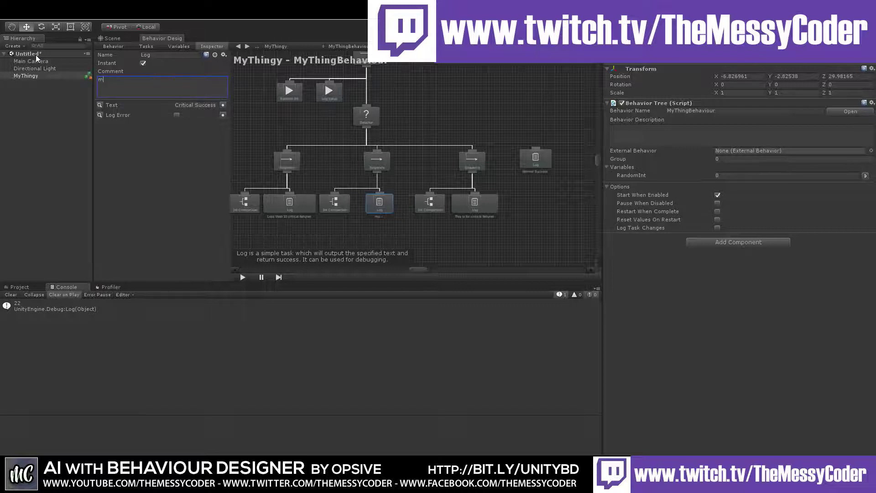
text(ore than 40 critical success)
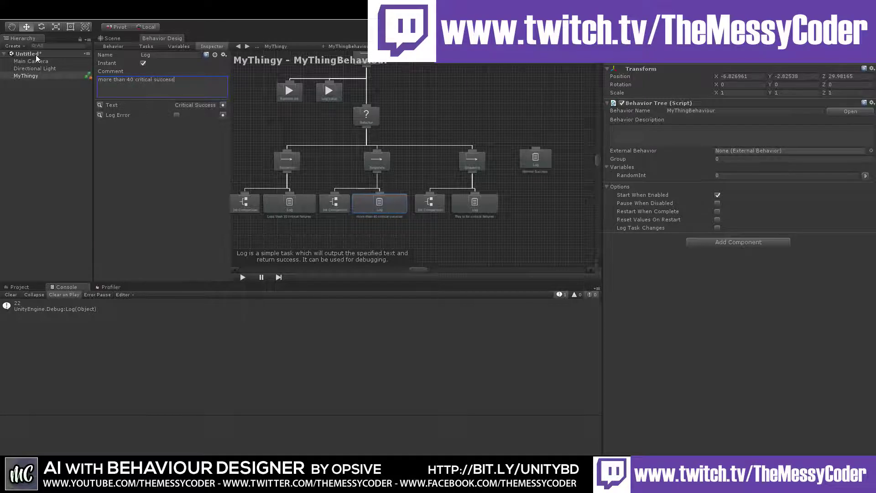
Replace the comment of the third branch's Log task with "less than 20 more than 10, failure"
click(470, 203)
drag(164, 80, 95, 79)
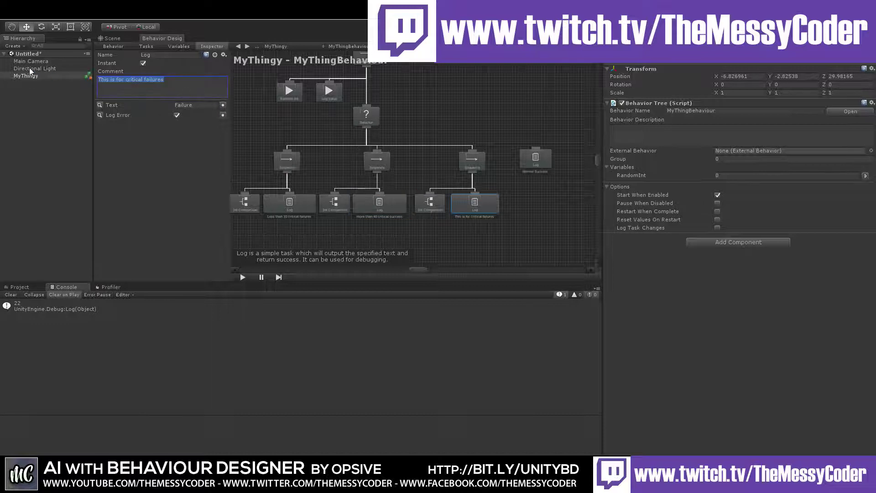
text(less than 20)
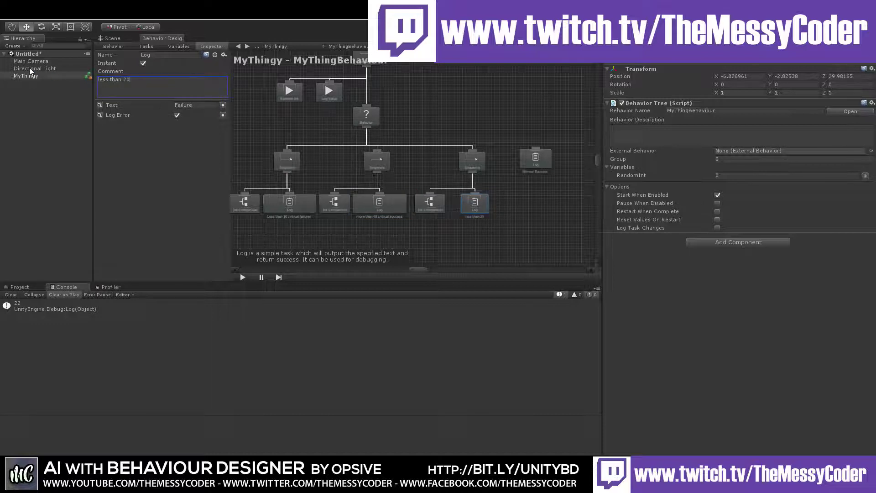
text( more than )
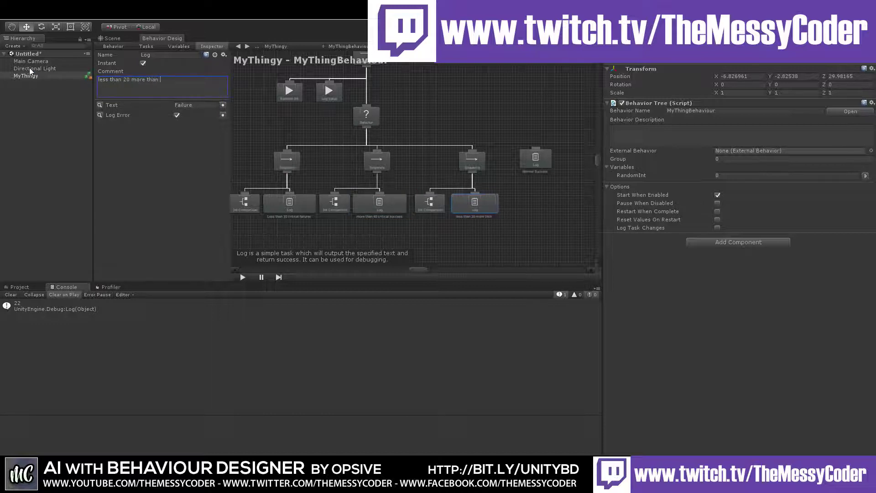
text(10, failure)
Shift the Normal Success Log slightly down and connect it to the Selector as its fourth child
drag(536, 160, 537, 166)
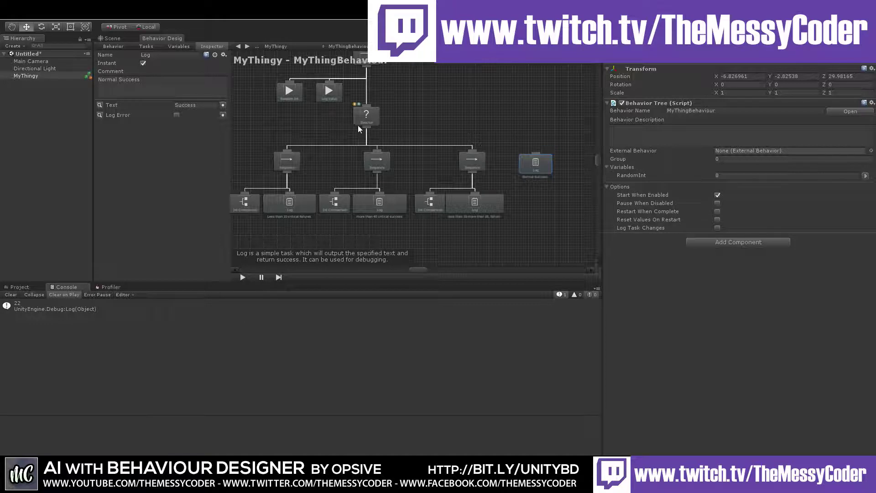
drag(364, 130, 535, 155)
middle_drag(404, 138, 430, 175)
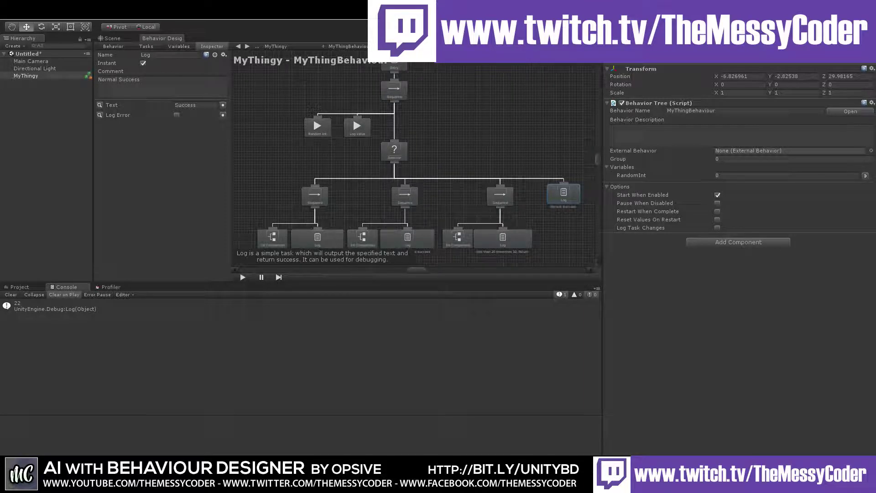
Enlarge the behavior tree area in width and height and review the Random Int and Log Value task settings
drag(601, 121, 750, 121)
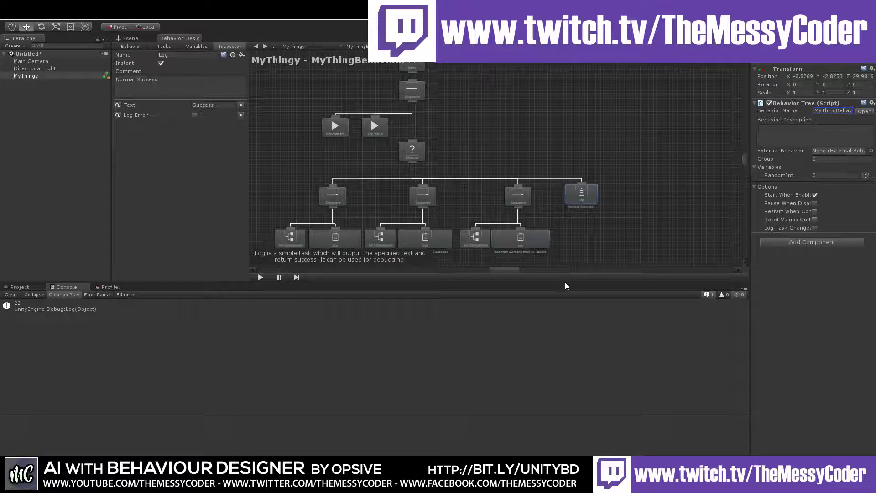
drag(542, 282, 548, 392)
scroll(377, 268, up, 5)
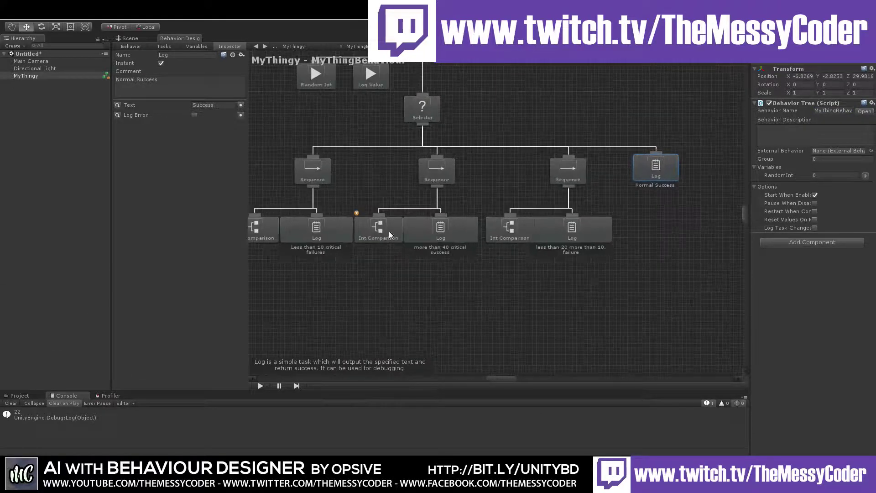
middle_drag(481, 291, 431, 304)
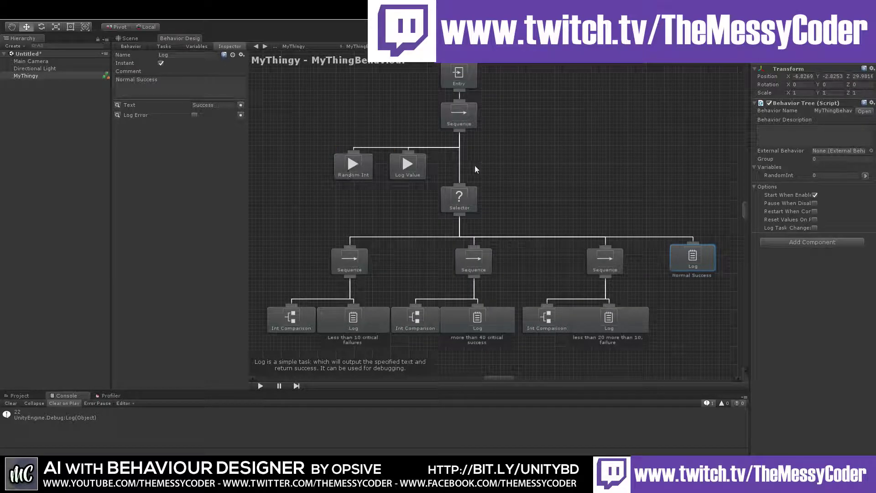
click(340, 168)
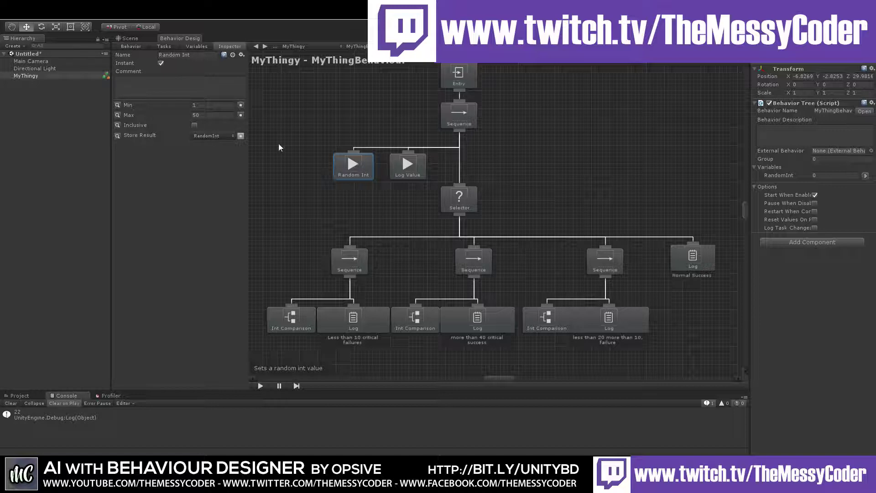
click(401, 165)
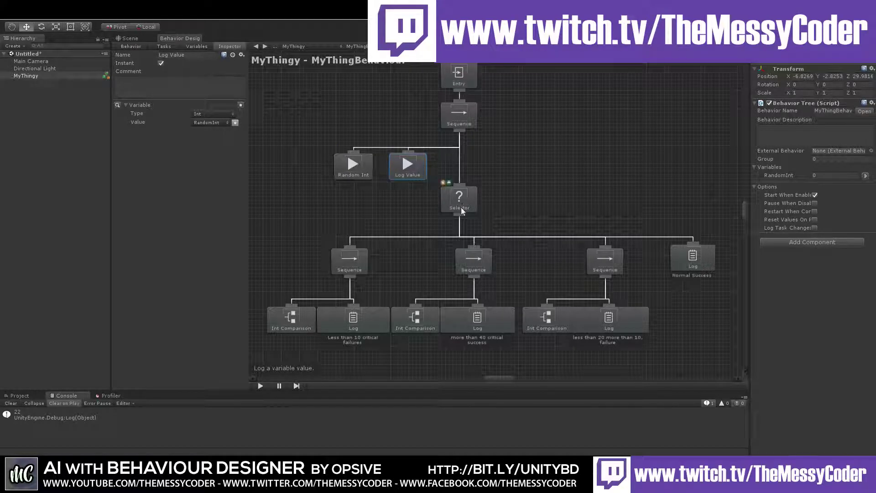
Raise the Selector level with Random Int and Log Value, and shift the first two Sequence branches outward to widen their spacing
drag(460, 207, 460, 166)
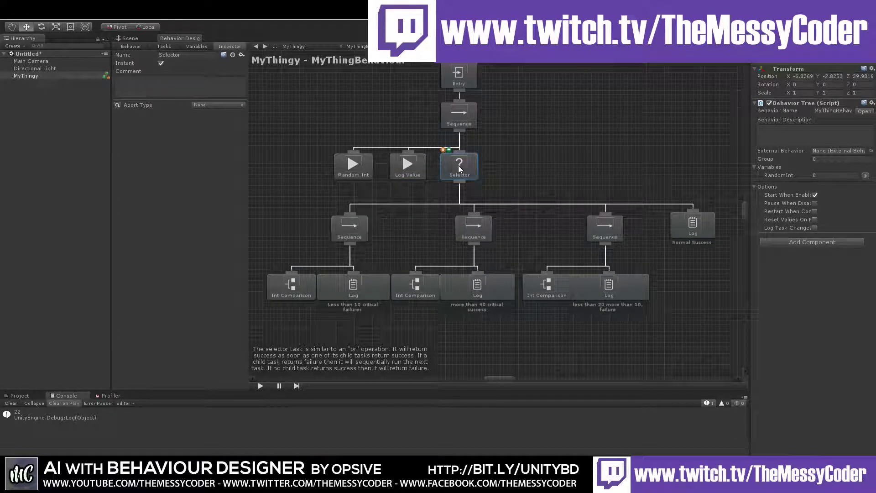
mouse_move(477, 225)
mouse_down()
mouse_move(463, 225)
mouse_move(474, 222)
mouse_up()
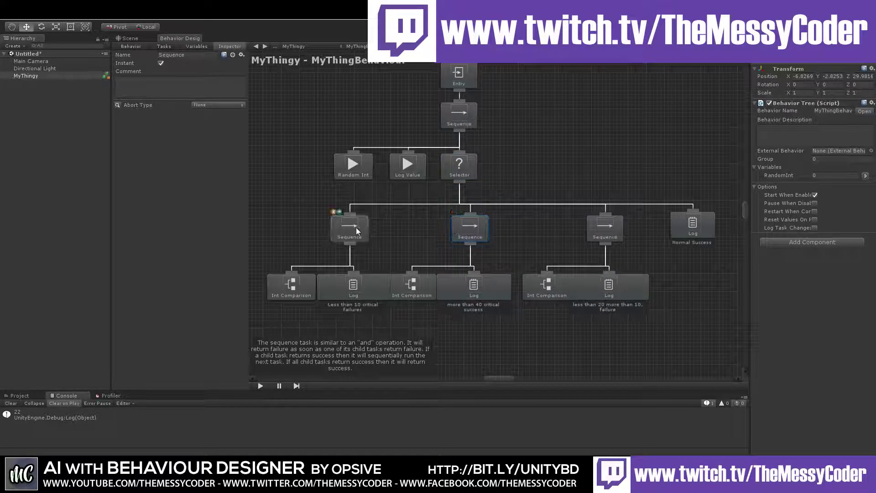
drag(355, 226, 336, 227)
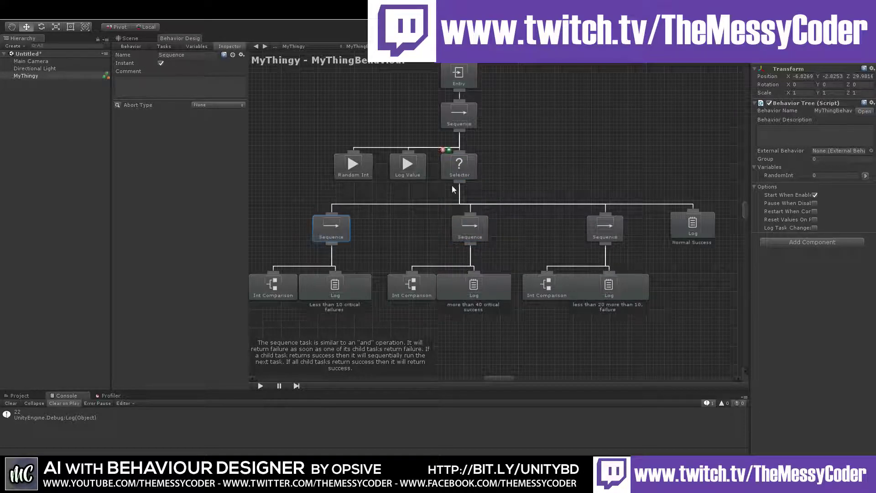
middle_drag(333, 228, 364, 228)
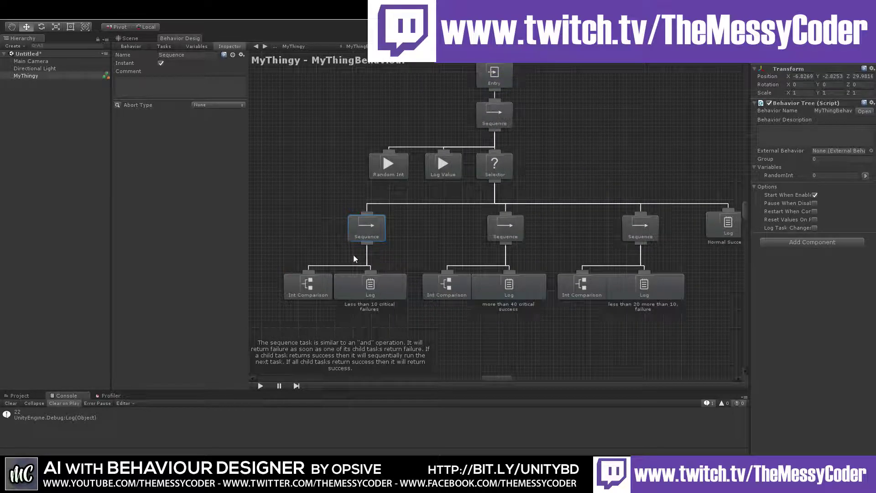
Review the Sequence, Int Comparison and Log settings of the critical failure branch and the Sequence and Int Comparison settings of the critical success branch
click(309, 283)
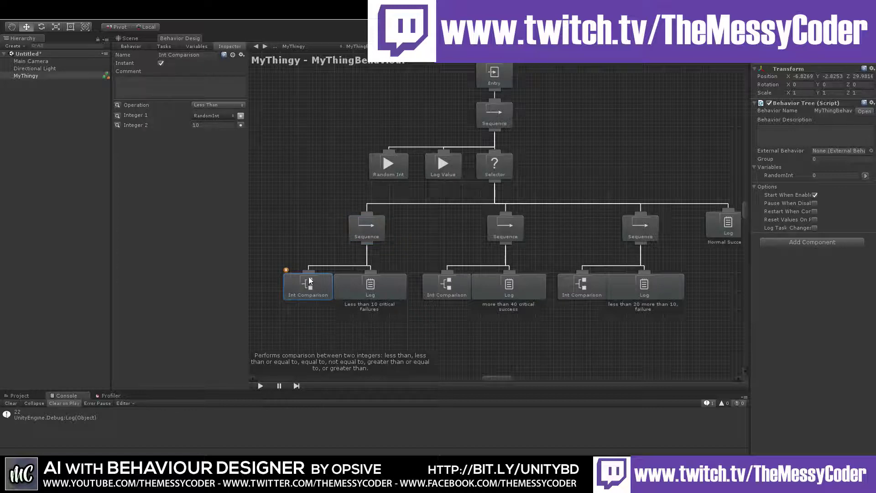
drag(308, 276, 296, 278)
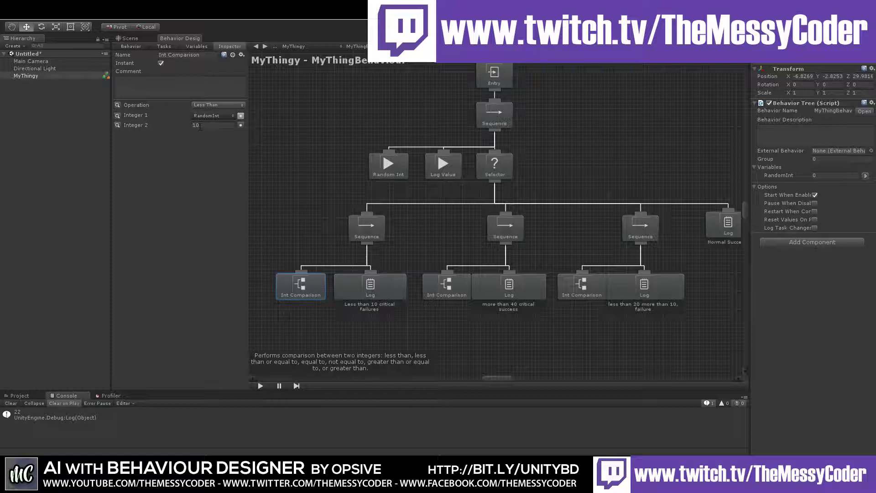
click(374, 283)
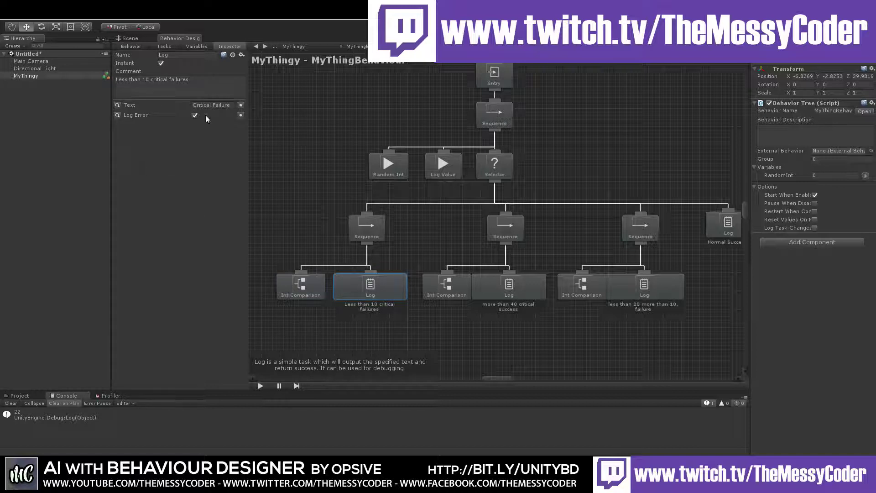
click(361, 230)
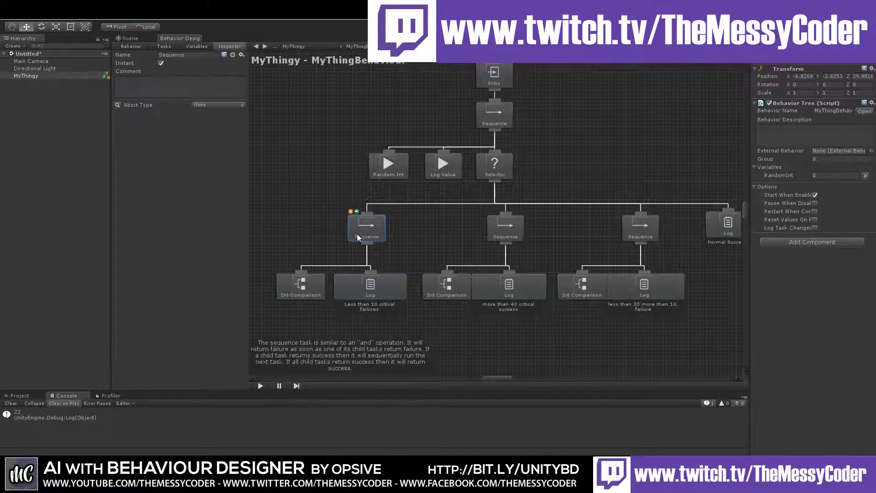
click(286, 291)
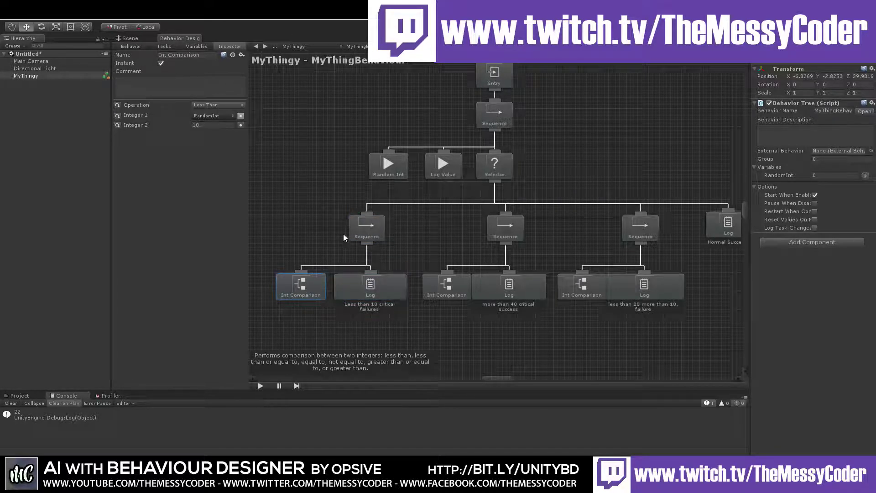
click(504, 230)
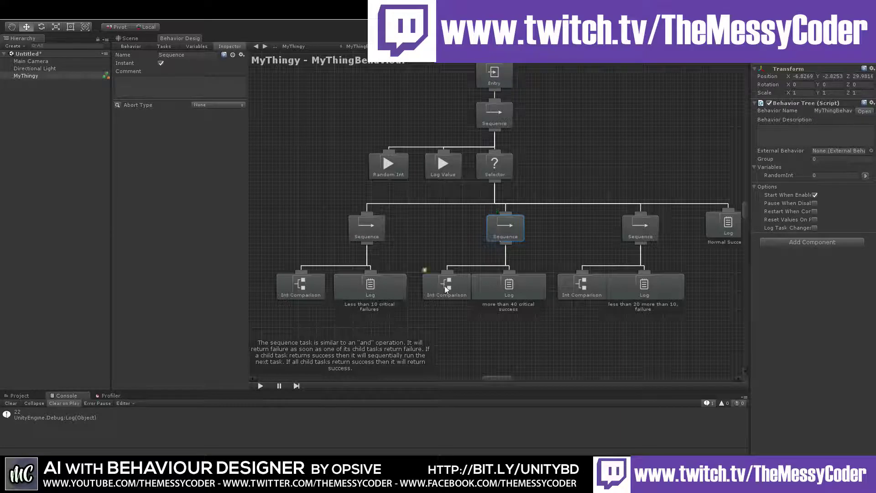
drag(439, 288, 436, 288)
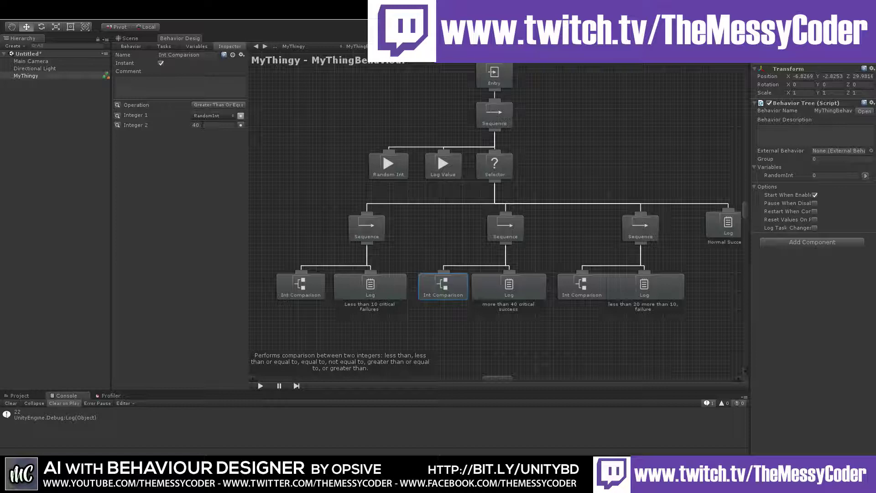
Review the settings of the critical success Log
click(517, 288)
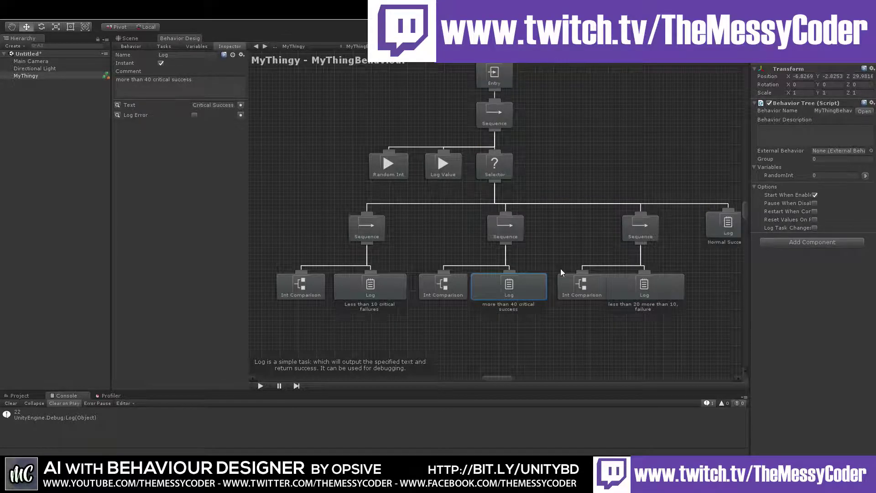
middle_drag(574, 267, 522, 273)
middle_drag(310, 263, 369, 270)
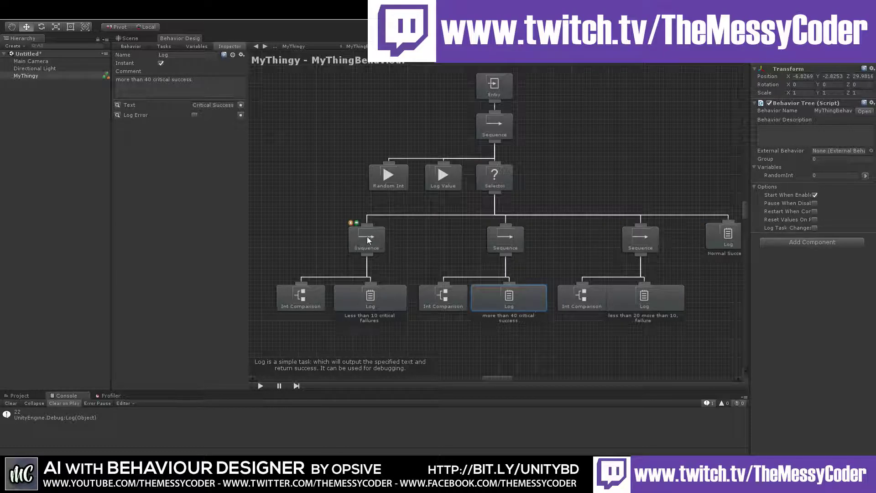
middle_drag(421, 249, 372, 257)
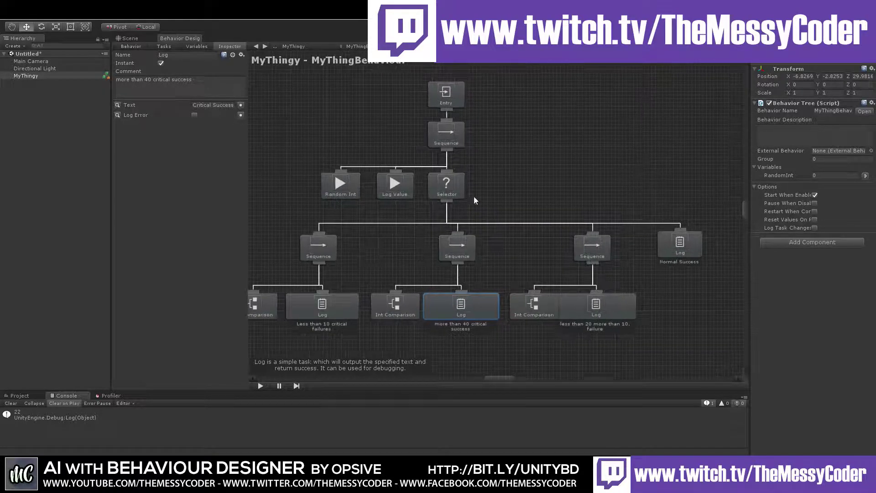
Duplicate the Normal Success Log, place the copy beside the Selector and connect it as the main Sequence's fourth child
click(508, 182)
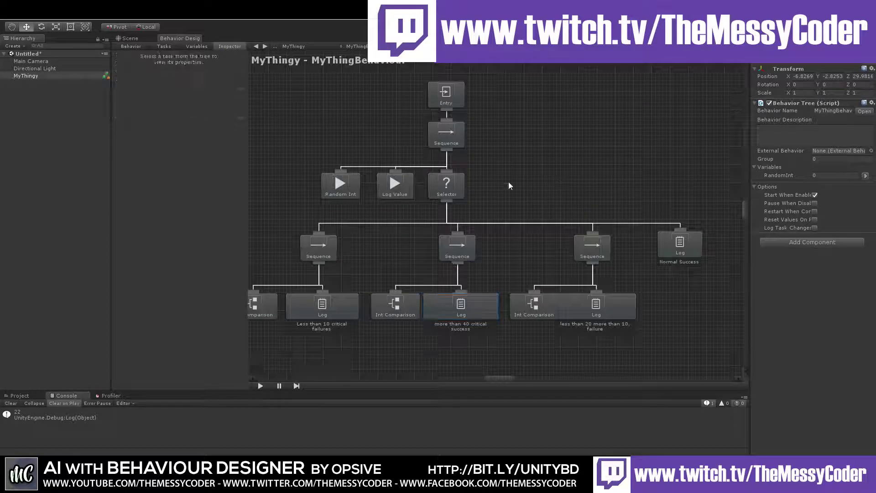
right_click(492, 181)
mouse_move(593, 186)
click(678, 246)
key(ctrl+d)
drag(673, 249, 511, 187)
drag(447, 155, 520, 186)
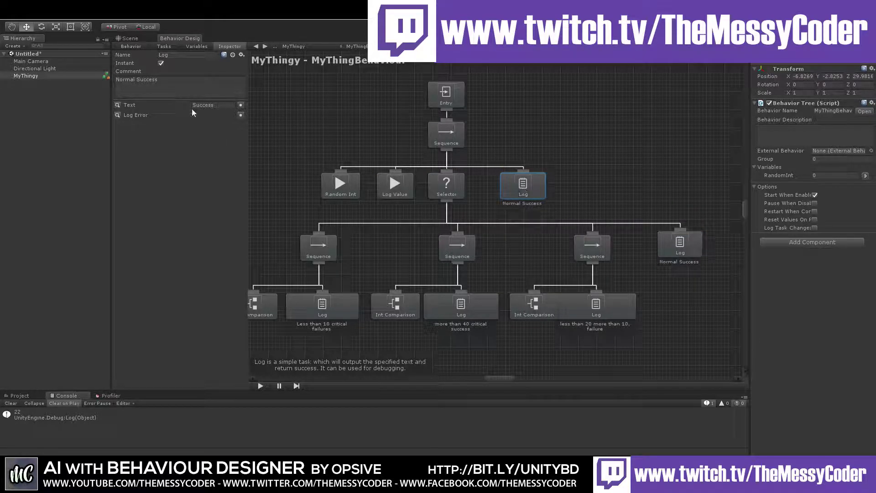
Give the duplicated Log the comment "Last Child" and the text "Hello", and shift it slightly closer to the Selector
click(172, 85)
text(L)
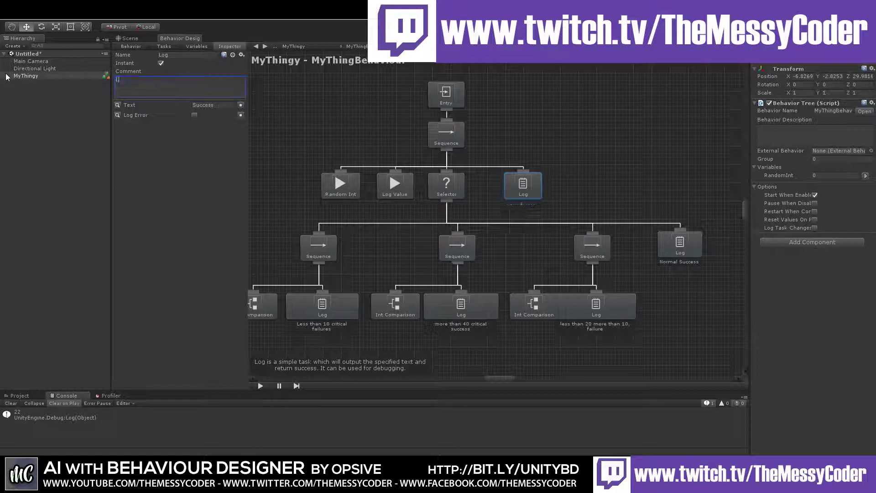
text(ast Child)
click(185, 106)
text(Hello)
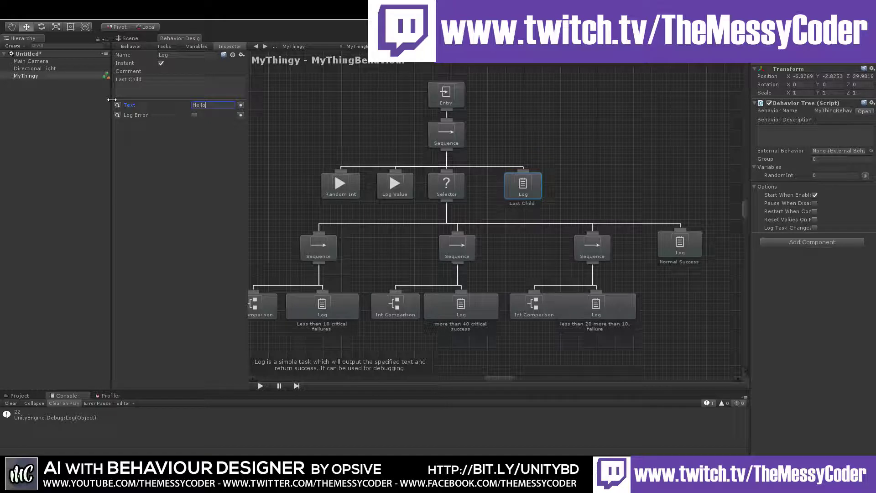
click(470, 137)
click(517, 189)
drag(527, 186, 516, 186)
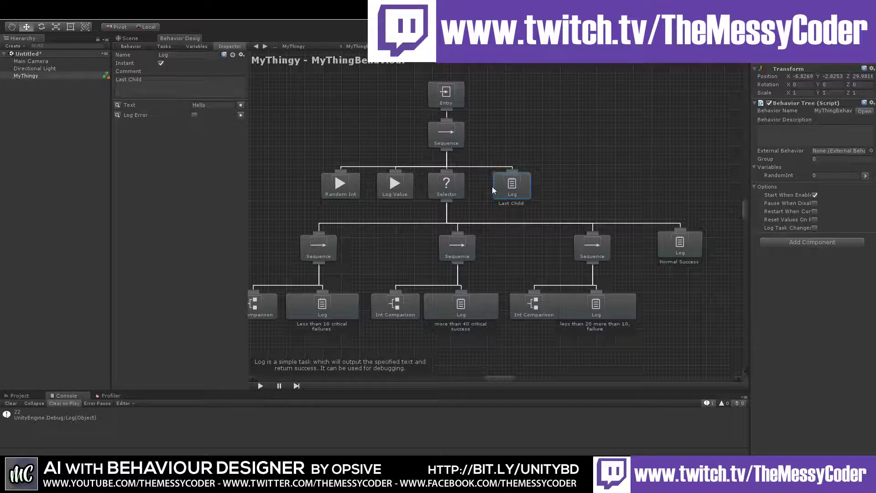
click(553, 182)
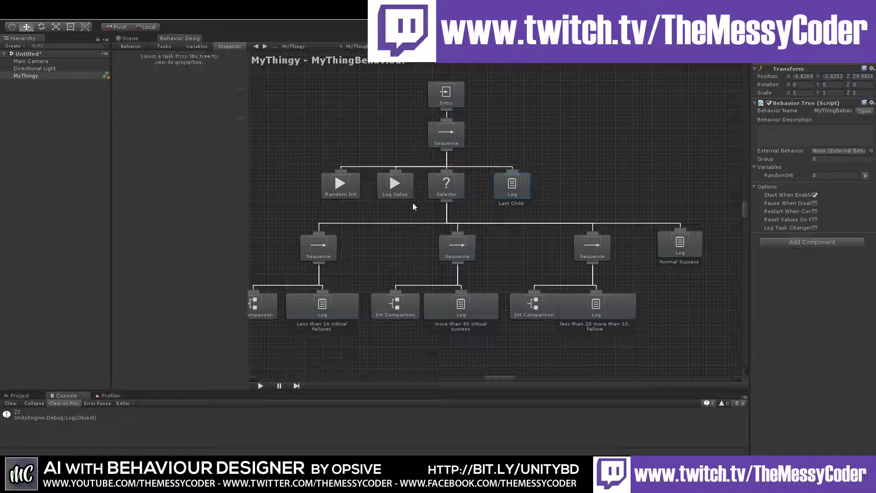
Nudge the failure branch's Sequence outward and spread its Int Comparison and Log tasks apart
middle_drag(445, 253, 461, 243)
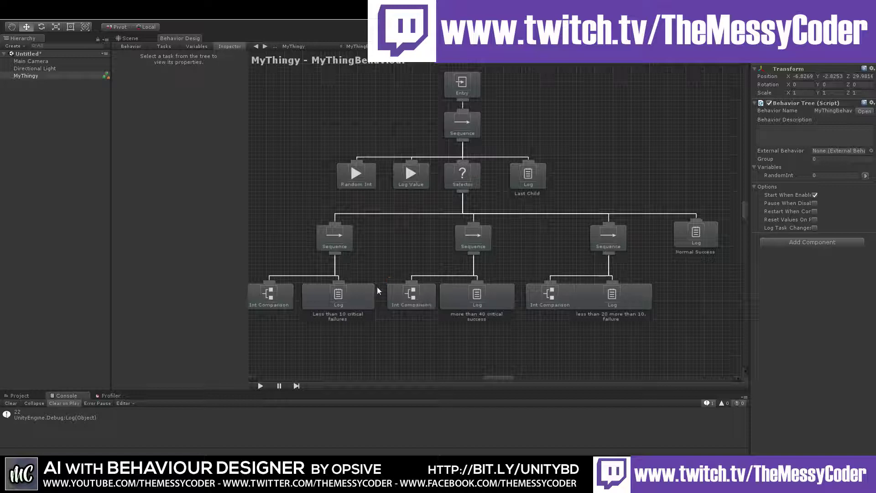
drag(601, 238, 605, 239)
drag(552, 296, 546, 295)
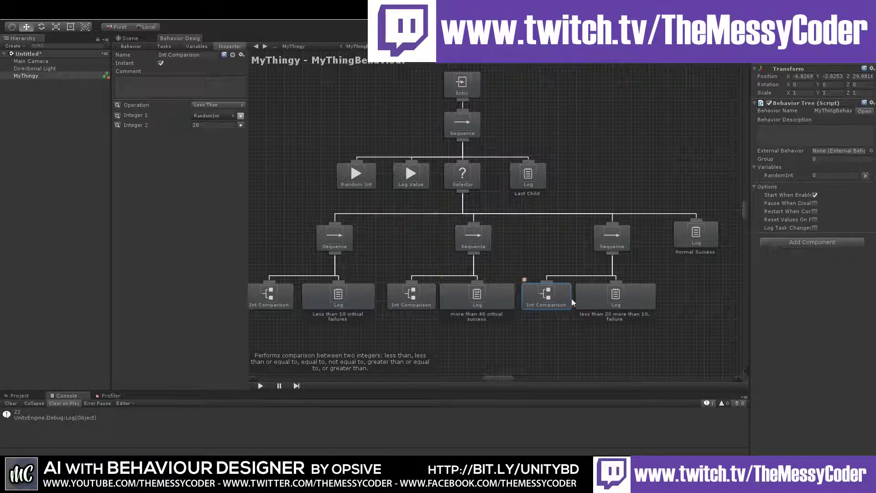
drag(615, 299, 627, 296)
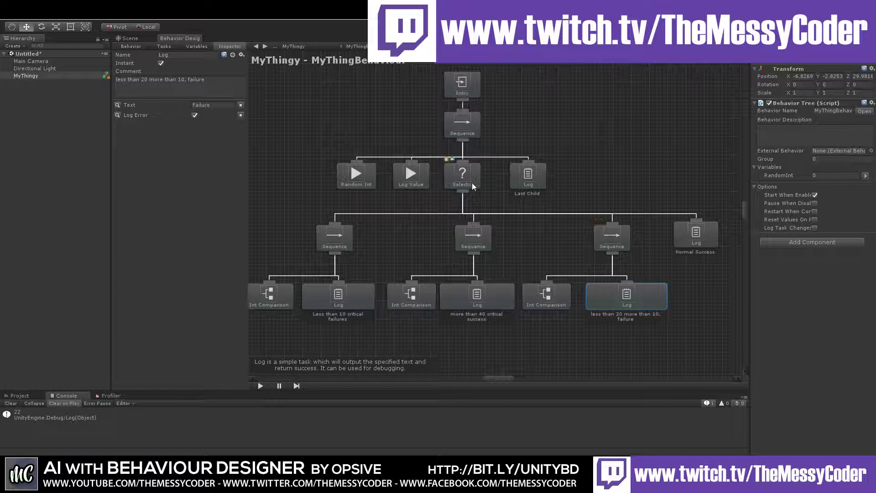
Review the Normal Success and Last Child Log settings, run the scene and enlarge the console to read the logged entries
click(712, 230)
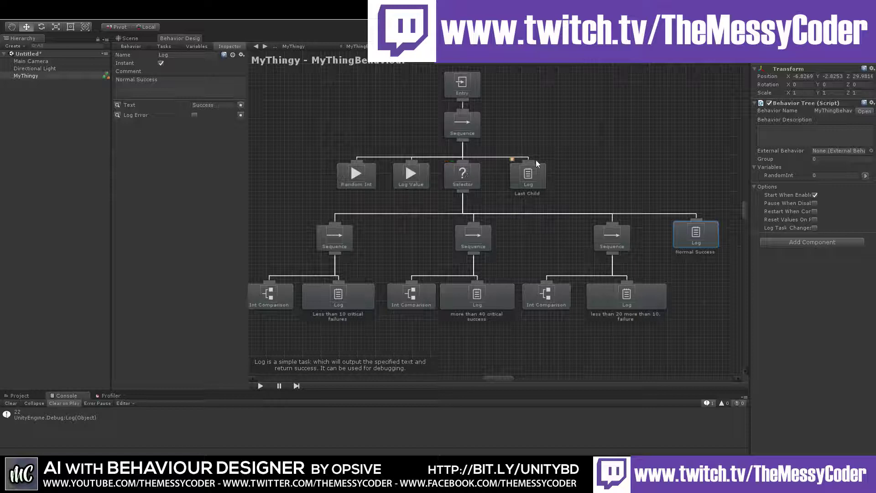
click(529, 182)
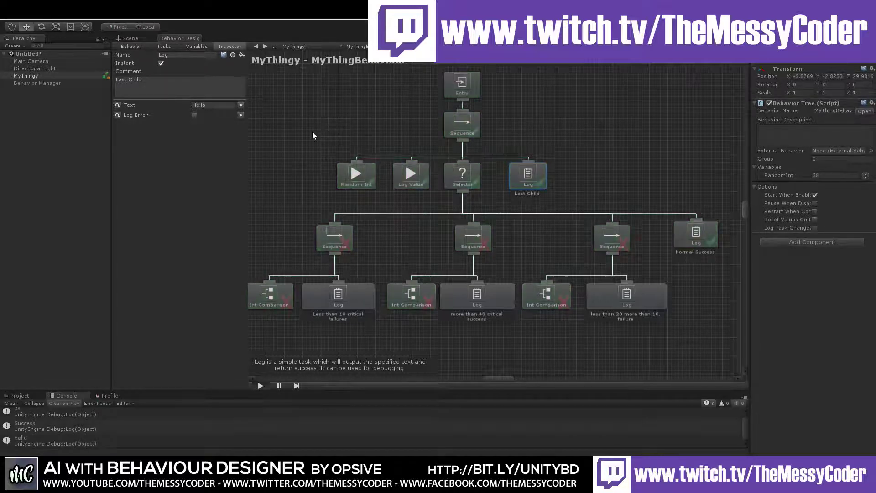
drag(221, 389, 221, 362)
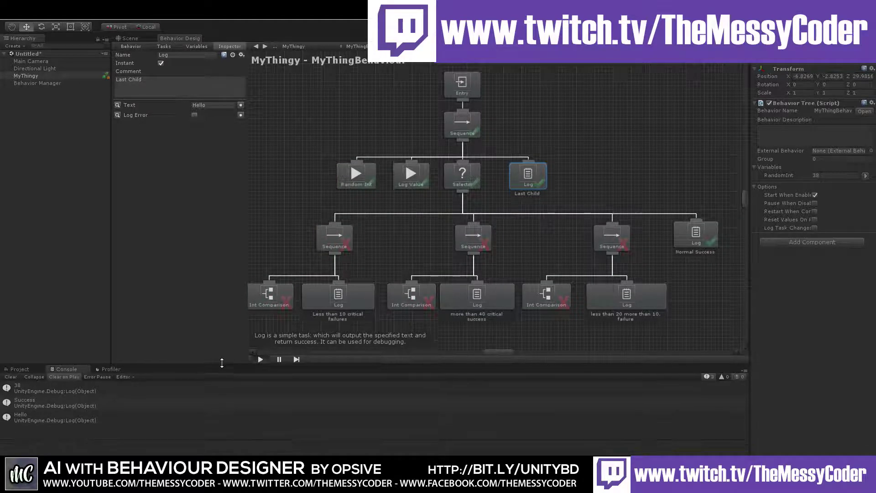
click(22, 387)
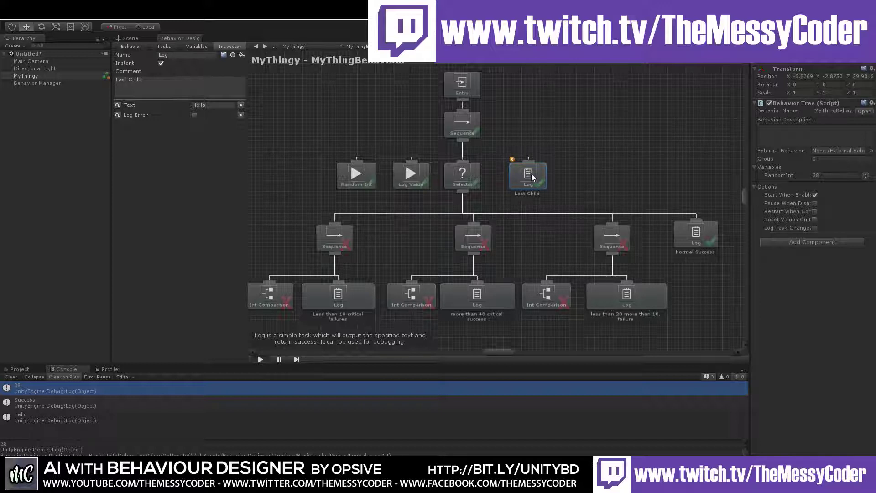
Restart the scene twice and compare the branch results in the tree with the console entries
key(ctrl+p)
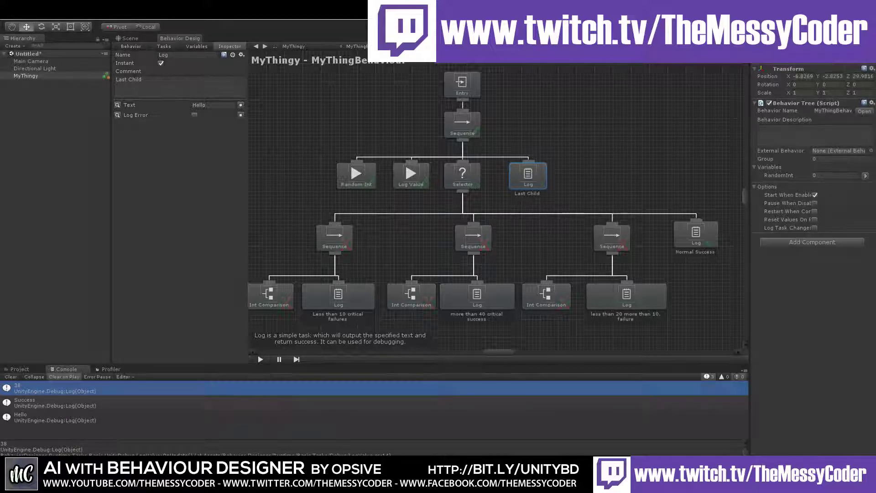
key(ctrl+p)
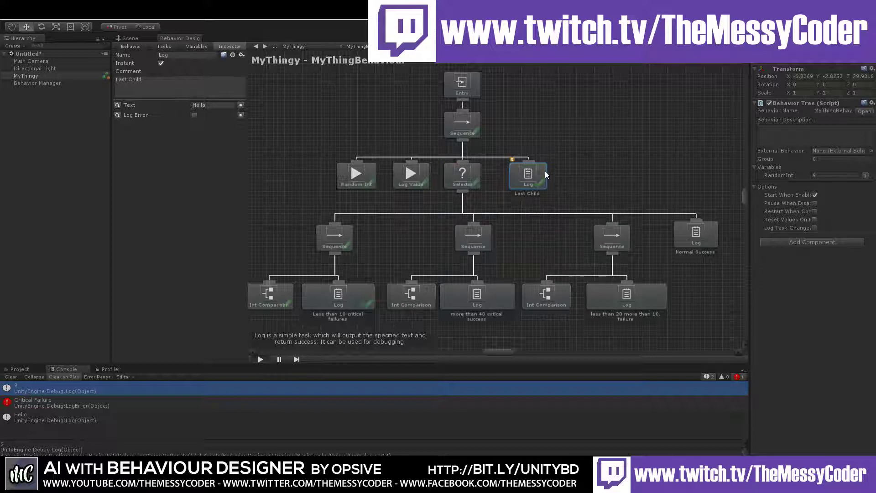
click(424, 26)
click(424, 26)
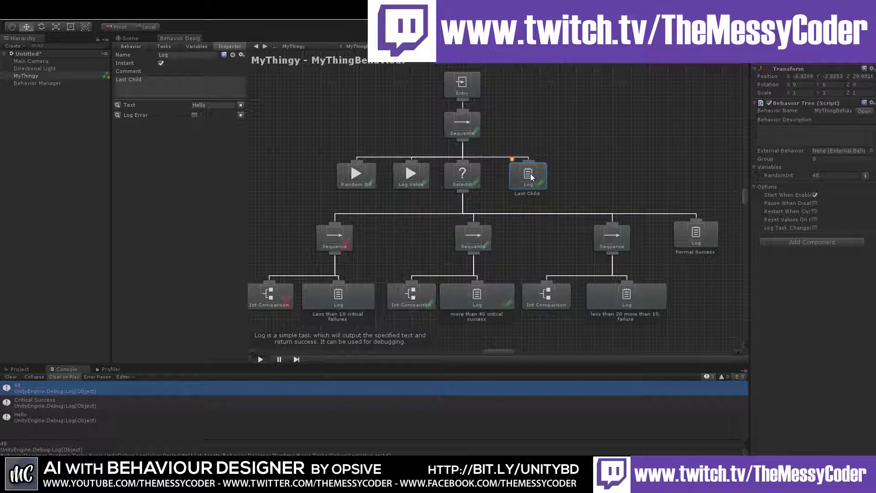
Stop the scene, shift the Normal Success Log outward and insert a Return Failure decorator between it and the Selector
drag(679, 234, 690, 233)
key(ctrl+p)
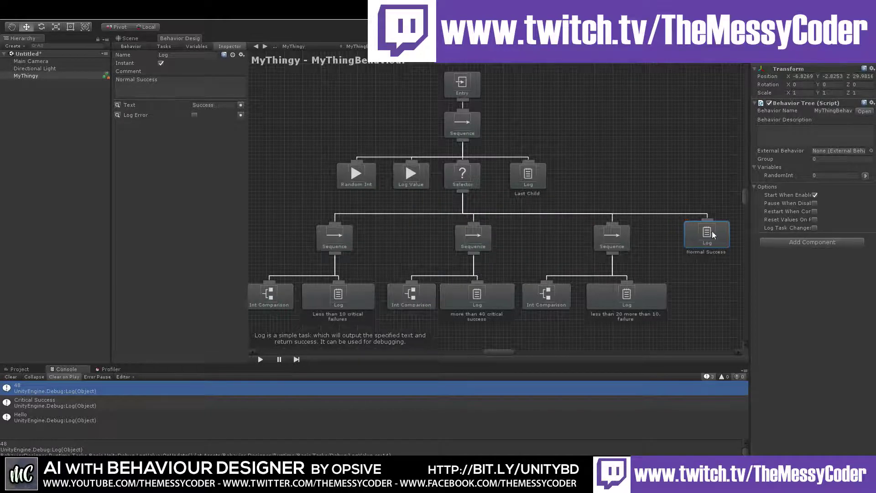
middle_drag(703, 231, 567, 212)
drag(568, 213, 665, 227)
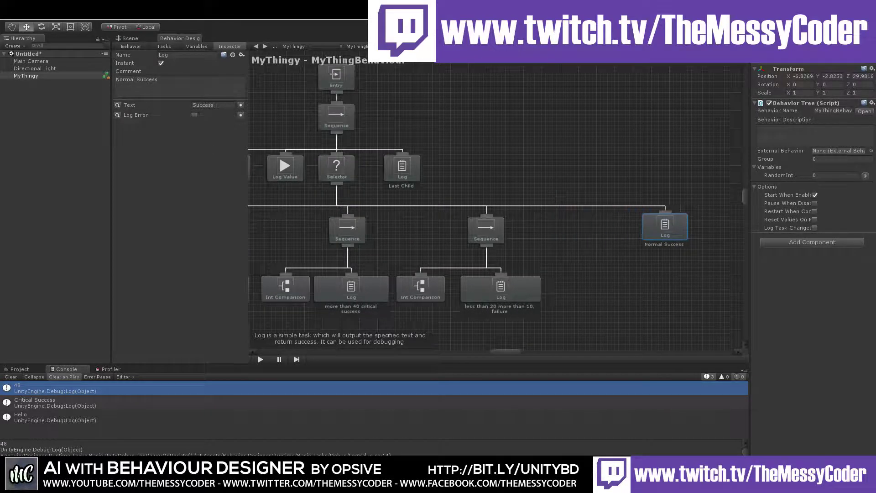
click(160, 46)
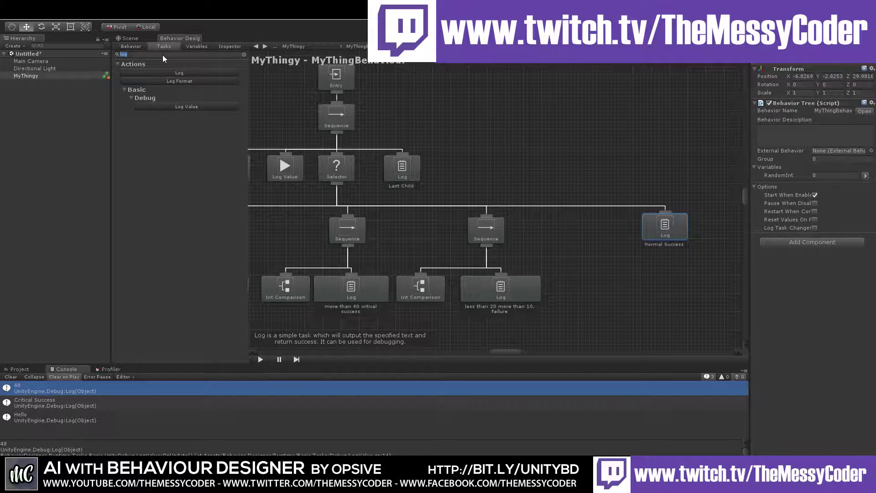
text(return)
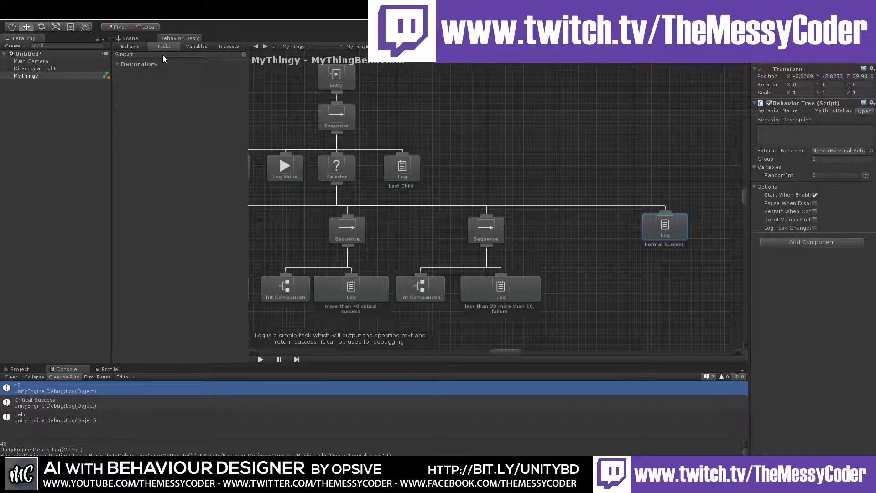
click(118, 66)
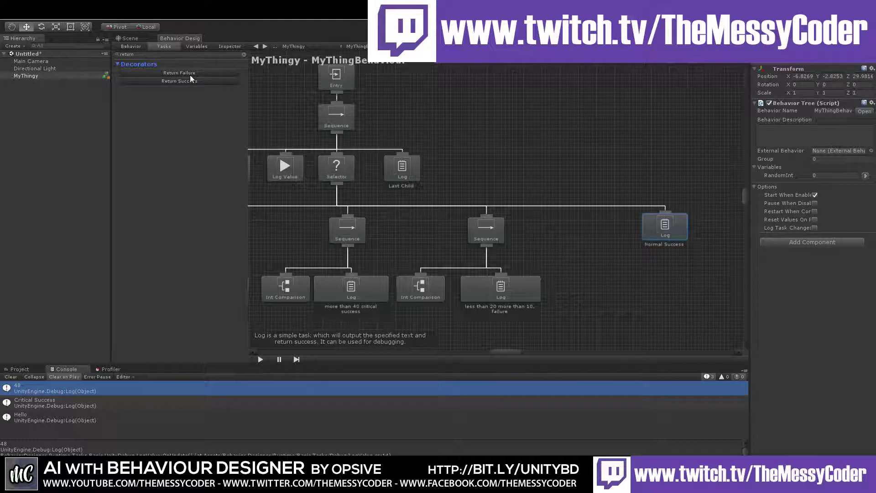
click(173, 73)
drag(491, 124, 588, 293)
middle_drag(485, 271, 540, 263)
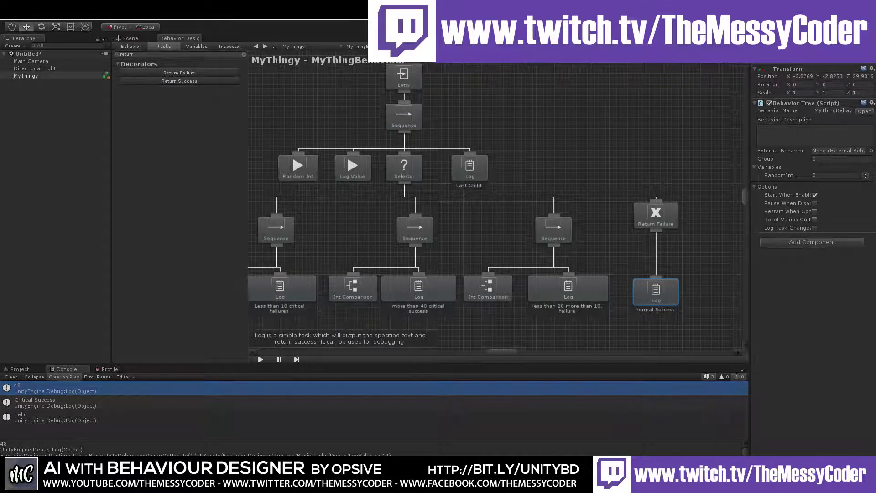
Rerun the scene until the Return Failure branch executes, and examine the task results up to the main Sequence and Last Child Log
key(ctrl+p)
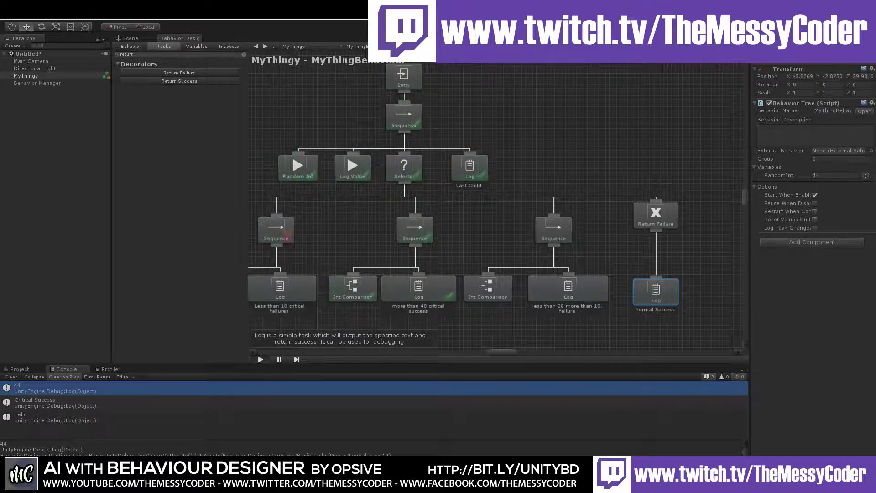
key(ctrl+p)
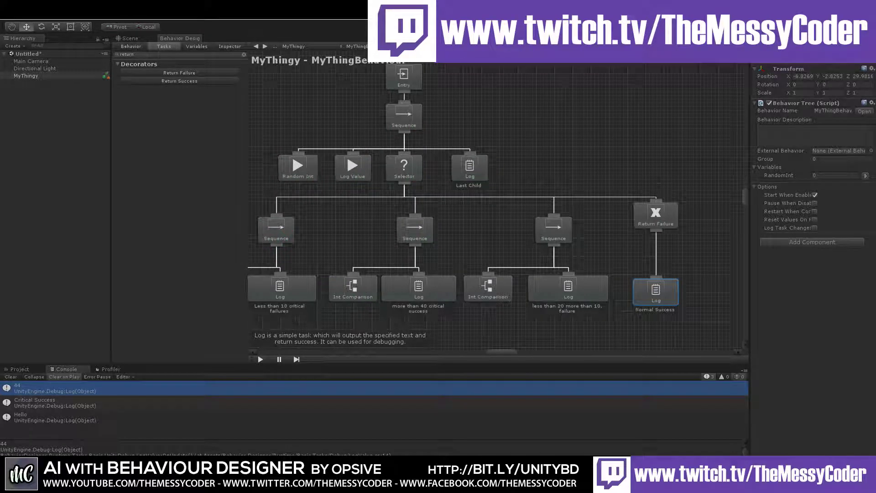
key(ctrl+p)
key(ctrl+p)
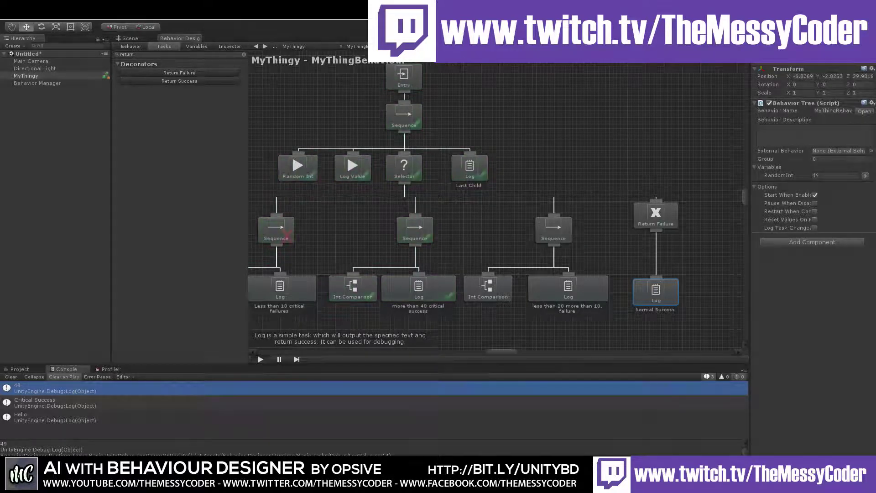
key(ctrl+p)
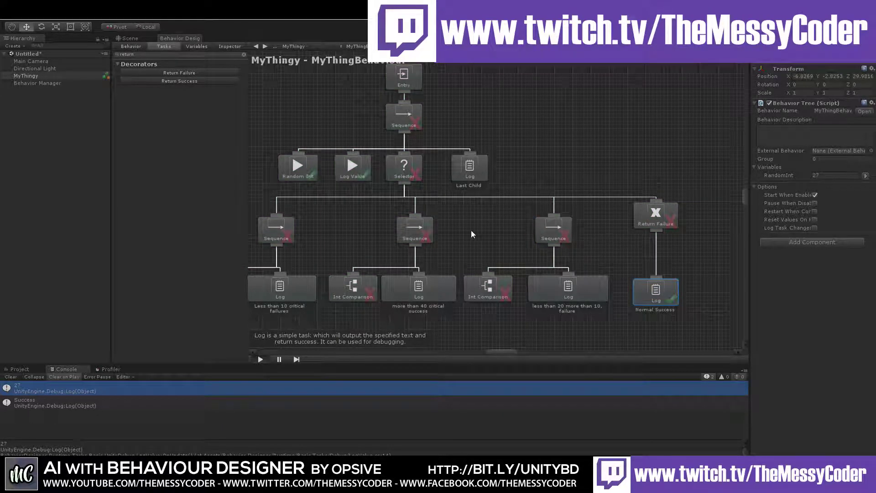
mouse_move(658, 291)
middle_drag(408, 123, 438, 132)
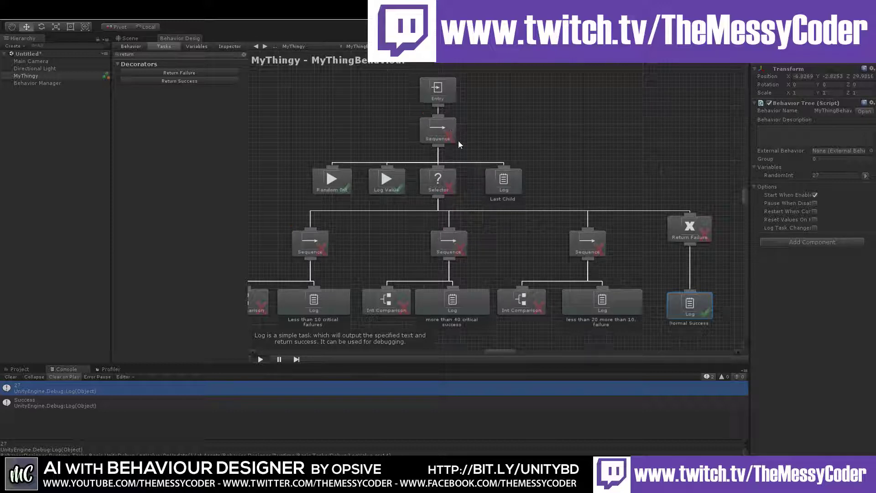
click(505, 182)
middle_drag(495, 206, 512, 202)
scroll(511, 202, down, 1)
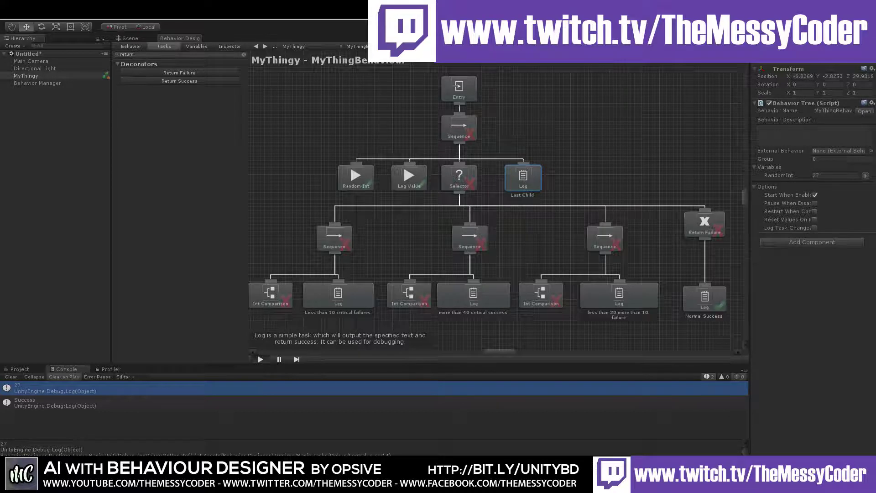
Stop the scene, delete the Return Failure decorator and reconnect the Normal Success Log directly to the Selector, adjusting its position
key(ctrl+p)
click(714, 227)
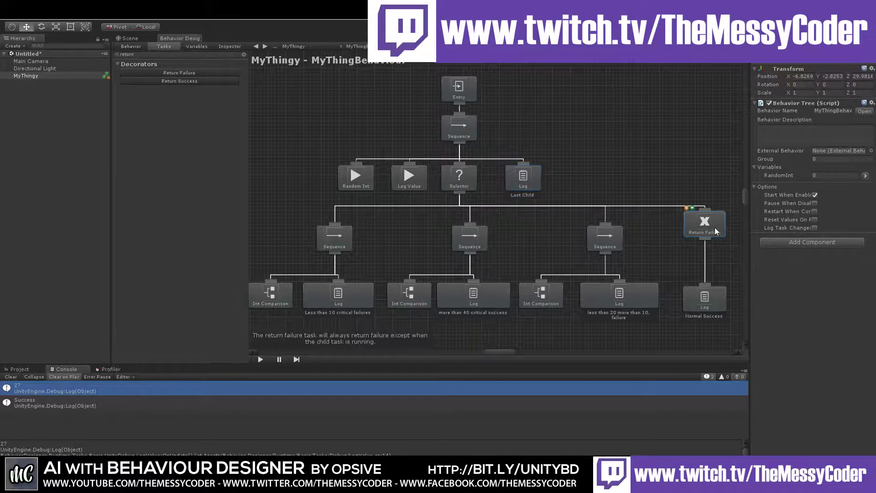
key(Delete)
drag(460, 194, 695, 232)
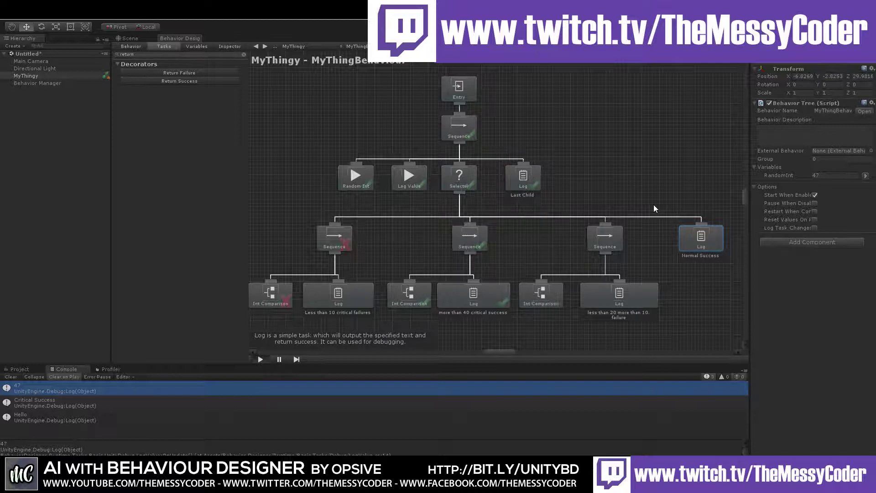
drag(694, 245, 697, 237)
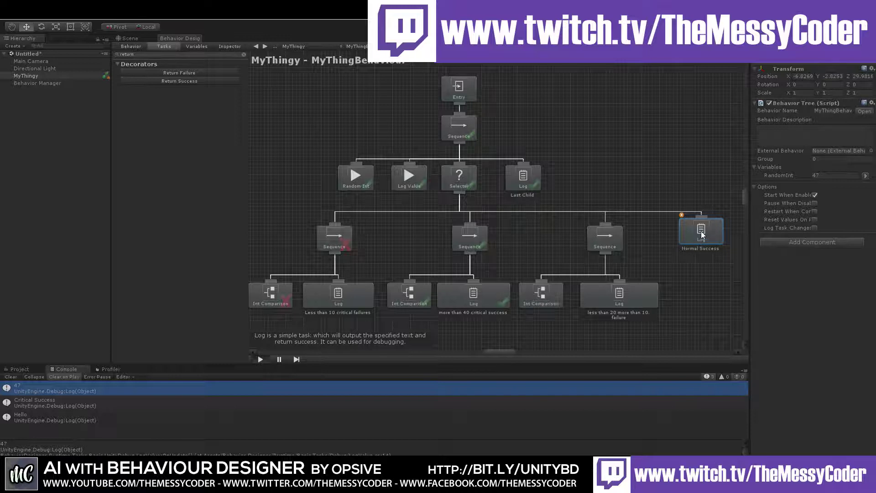
click(652, 213)
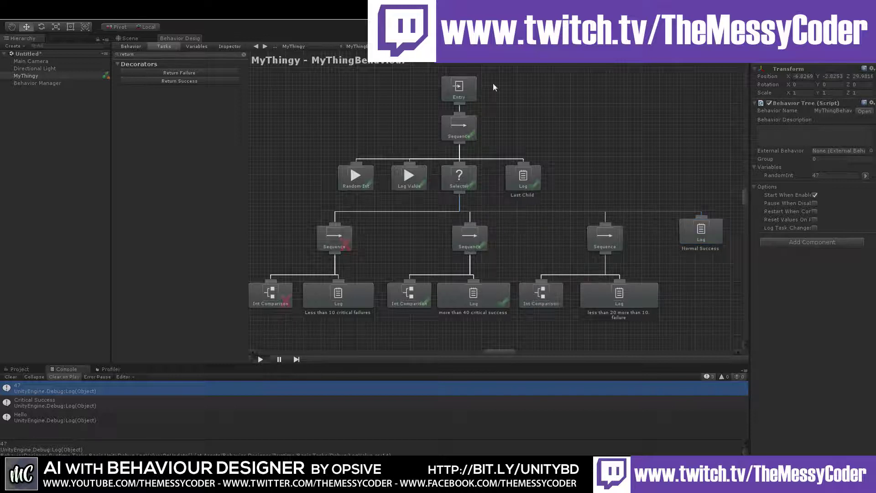
Stop the scene and delete the connection between the Selector and the Normal Success Log
key(ctrl+p)
click(643, 217)
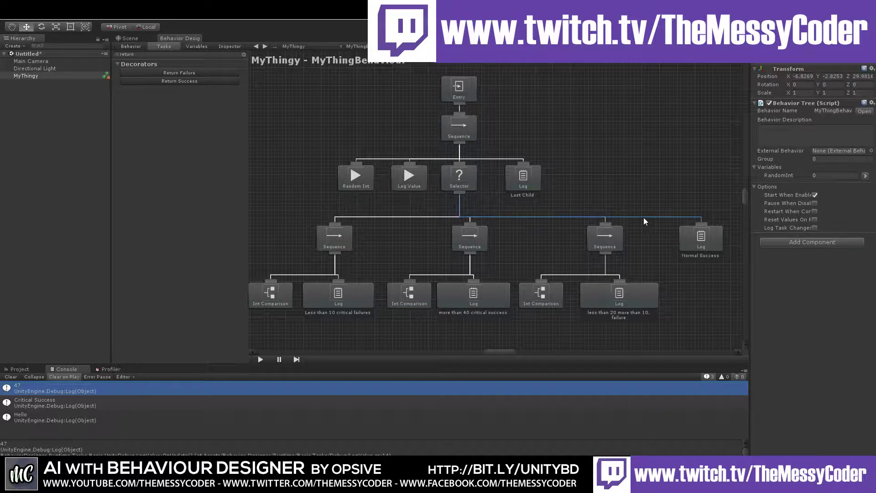
key(Delete)
click(699, 236)
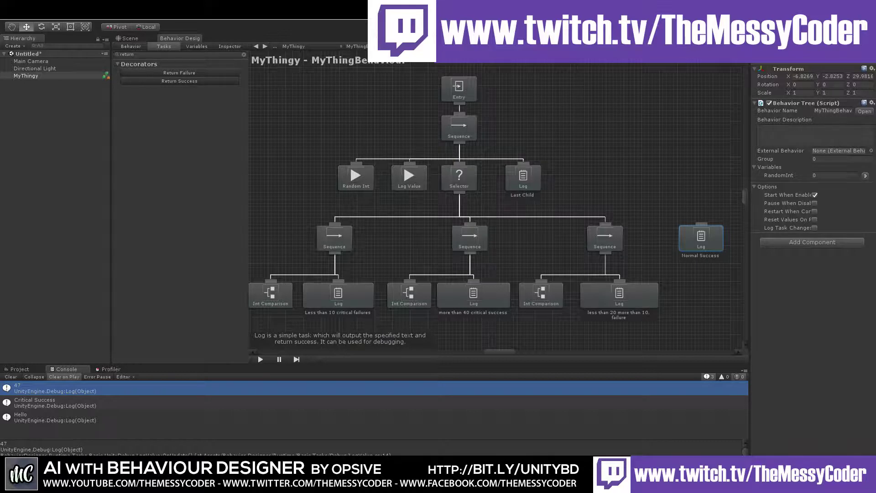
Run the scene without the Normal Success branch, examine the Selector, main Sequence and Last Child Log results, and stop it
key(ctrl+p)
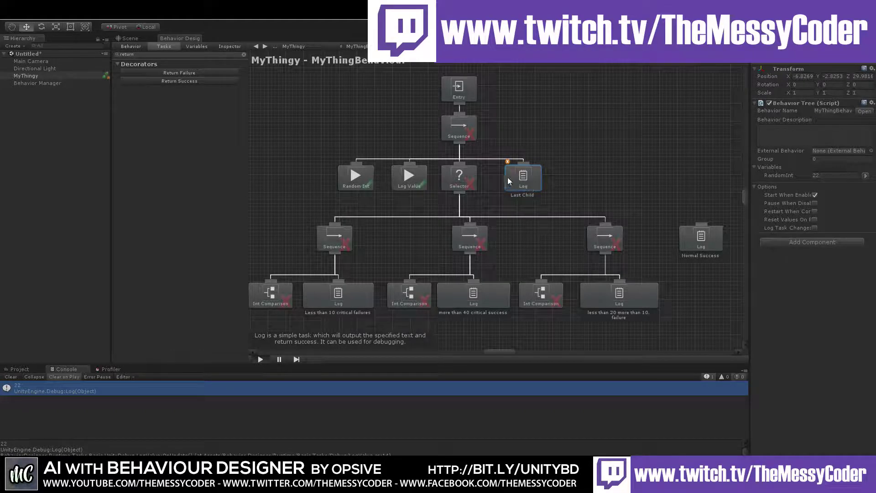
key(ctrl+p)
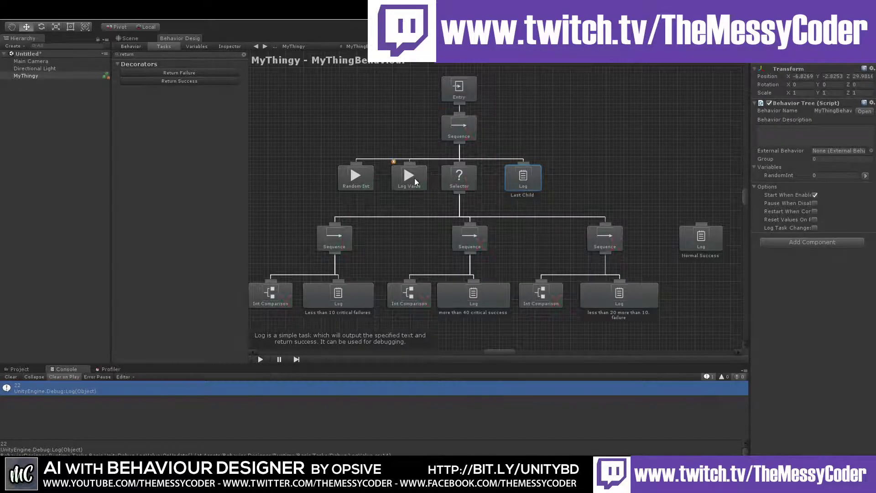
middle_drag(437, 186, 454, 199)
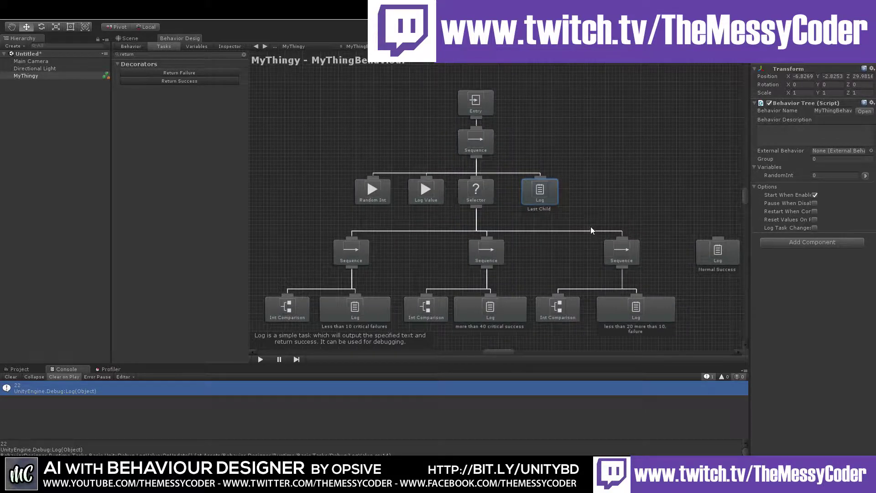
middle_drag(505, 227, 504, 207)
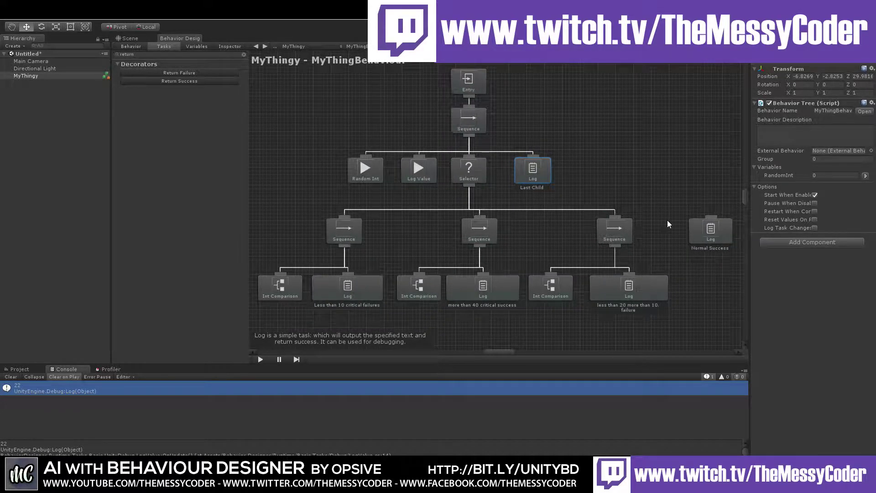
Nudge the Normal Success Log slightly and reconnect it to the Selector as its last child
drag(702, 223, 710, 226)
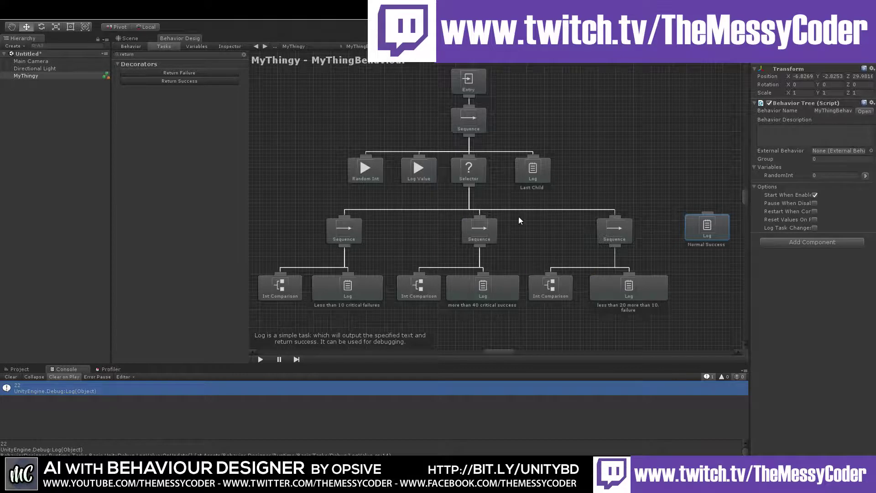
drag(470, 185, 711, 223)
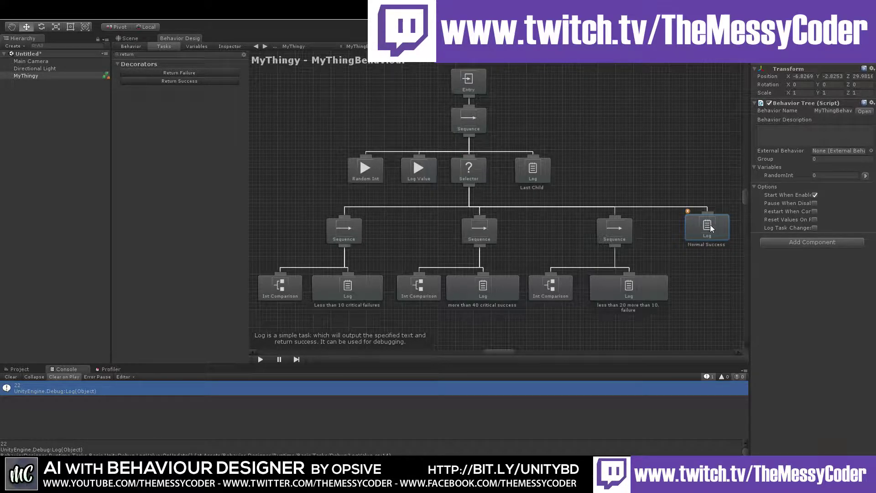
click(532, 170)
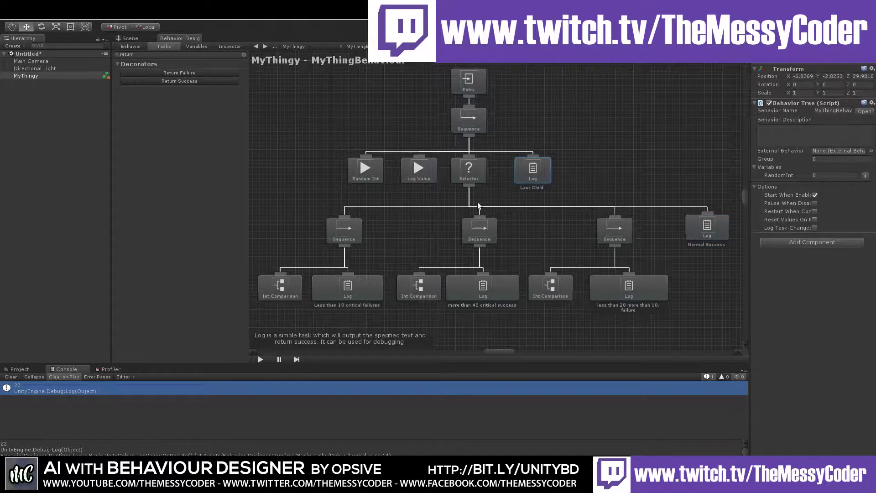
Disconnect the Normal Success Log from the Selector again and select the Last Child Log
click(665, 207)
key(Delete)
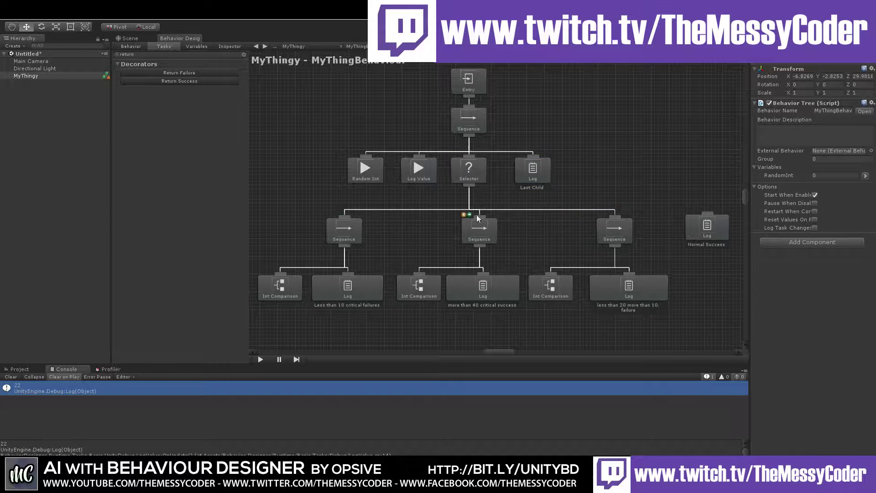
click(523, 177)
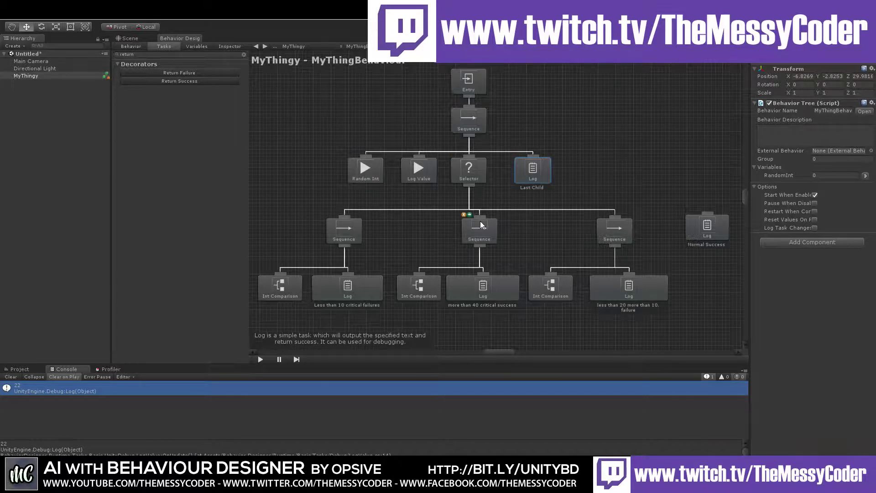
mouse_move(480, 221)
middle_down()
mouse_move(487, 231)
mouse_move(482, 225)
middle_up()
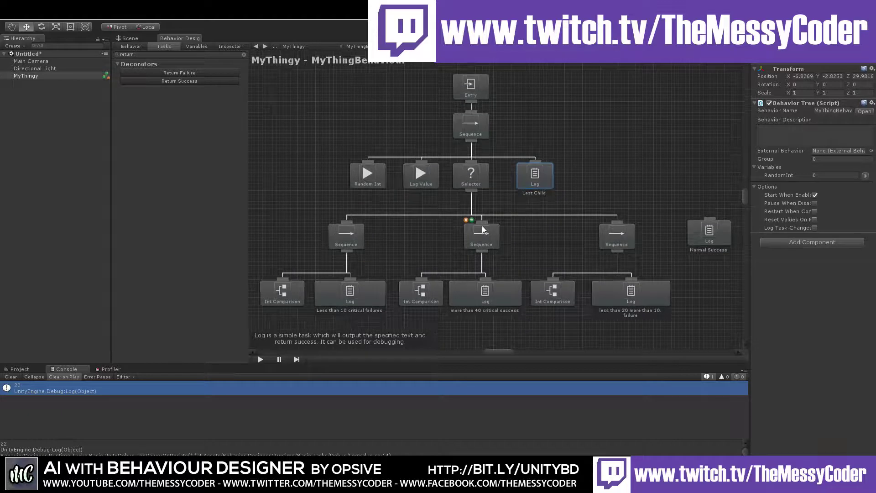